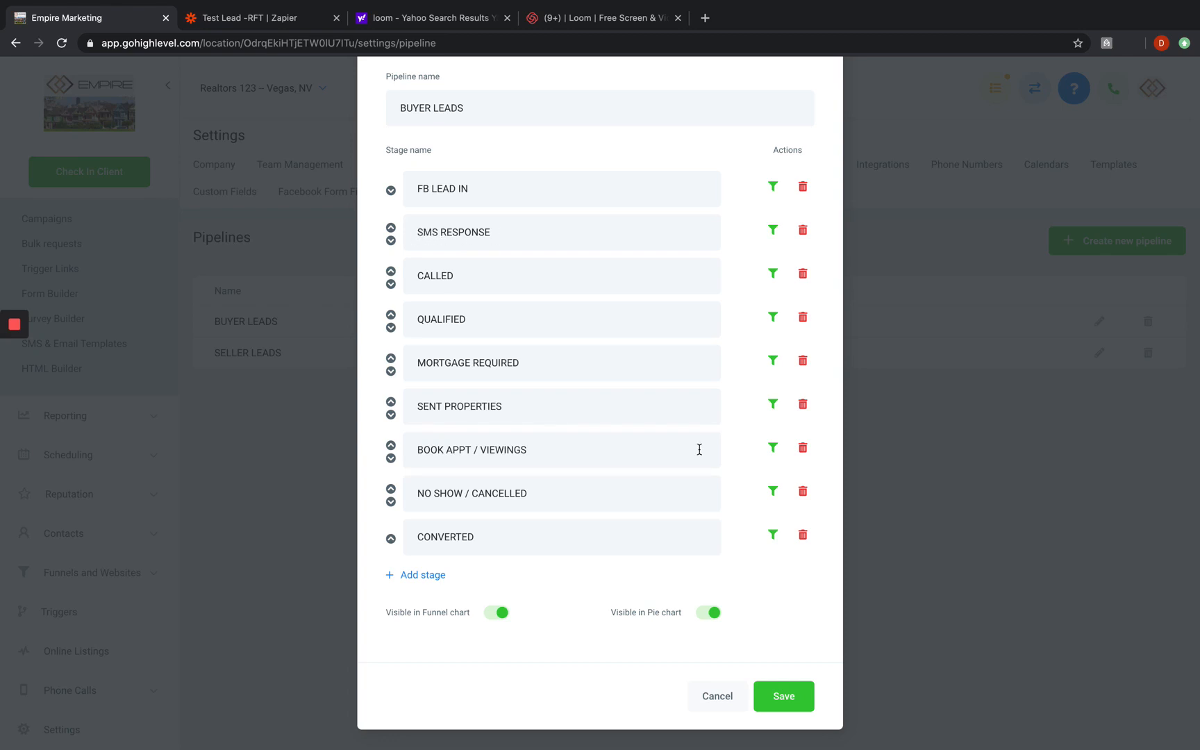
Step: Save the BUYER LEADS pipeline and go to the triggers list
left_click(792, 698)
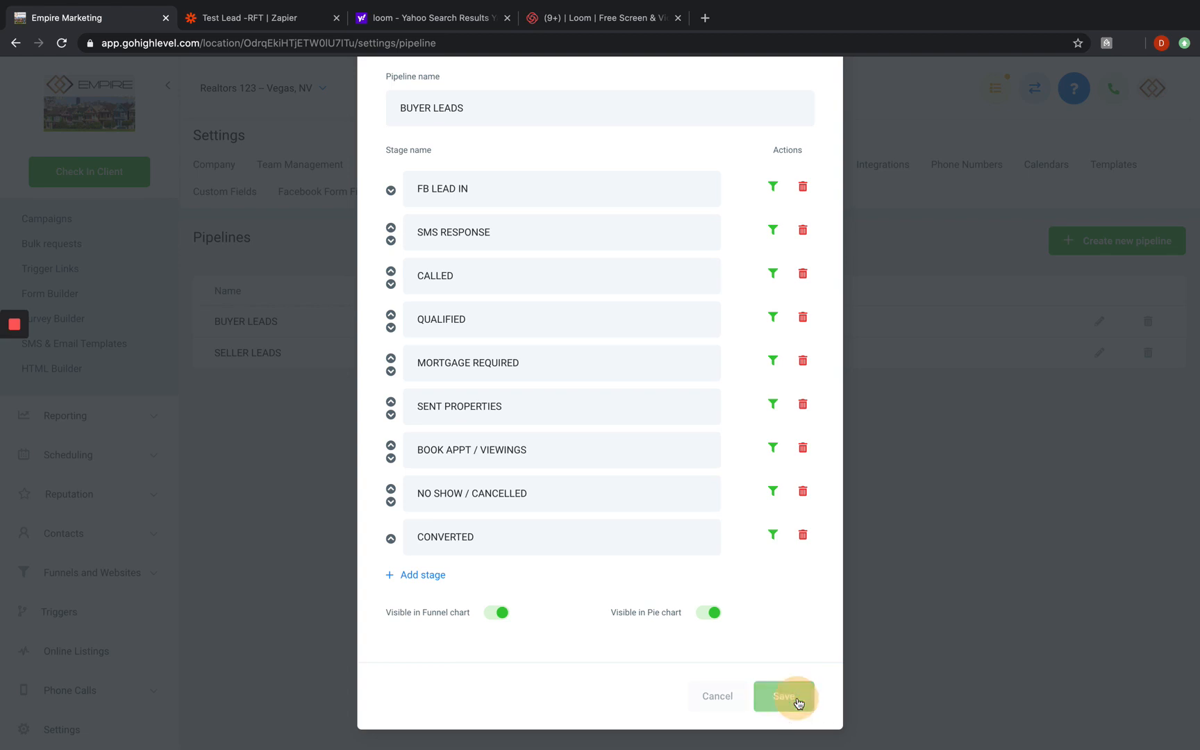
left_click(57, 612)
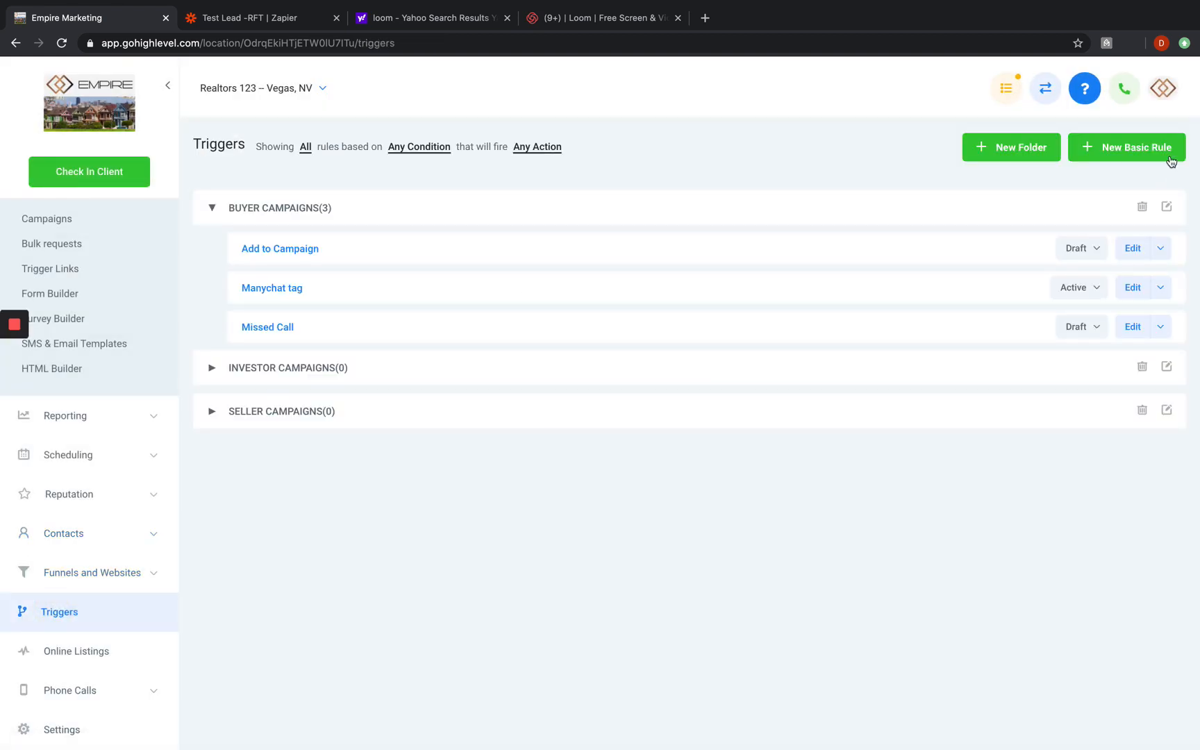
Step: Create a new basic rule named SMS RESPONSE in the BUYER CAMPAIGNS folder
left_click(1150, 154)
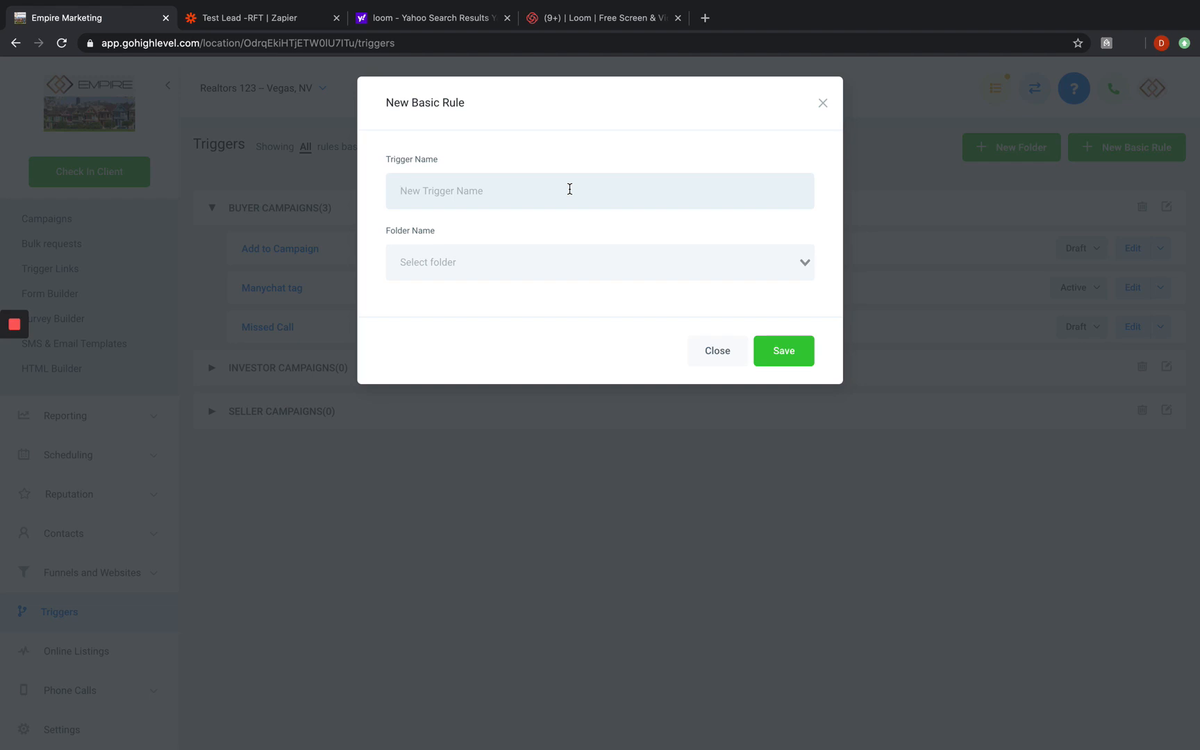
type("SMSM")
type(" RESPO")
type("M")
type("NSE")
left_click(572, 272)
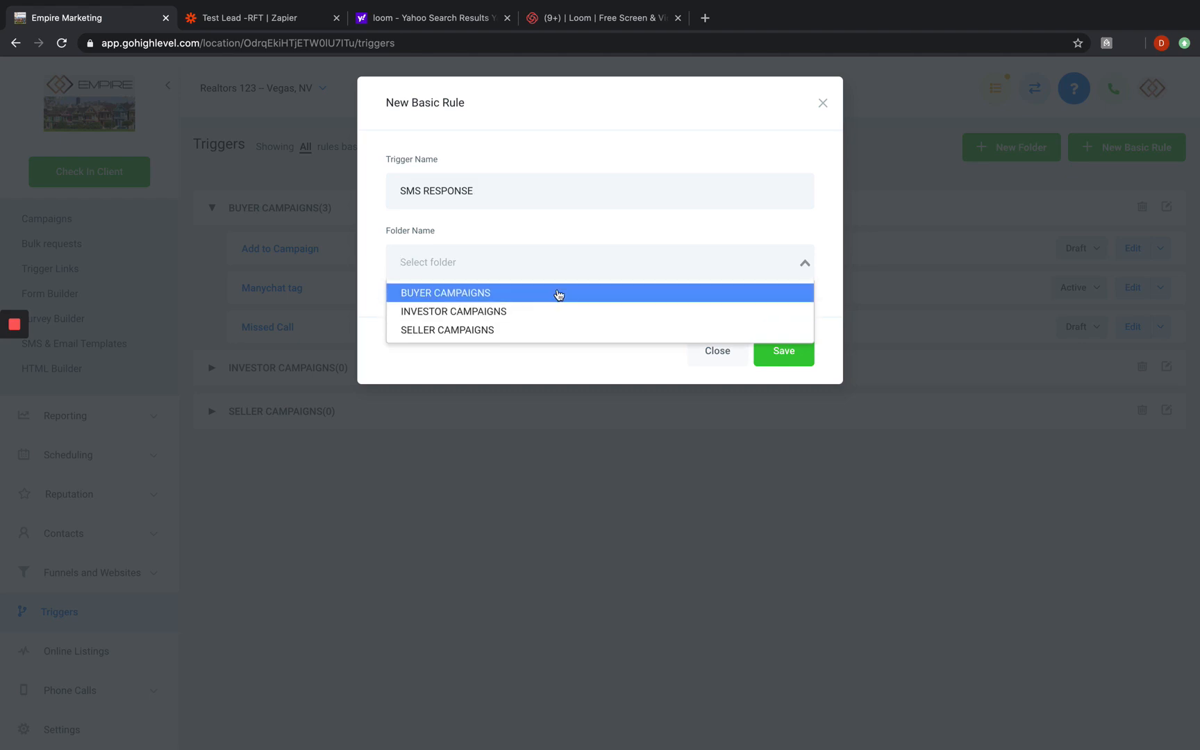
left_click(558, 293)
left_click(784, 352)
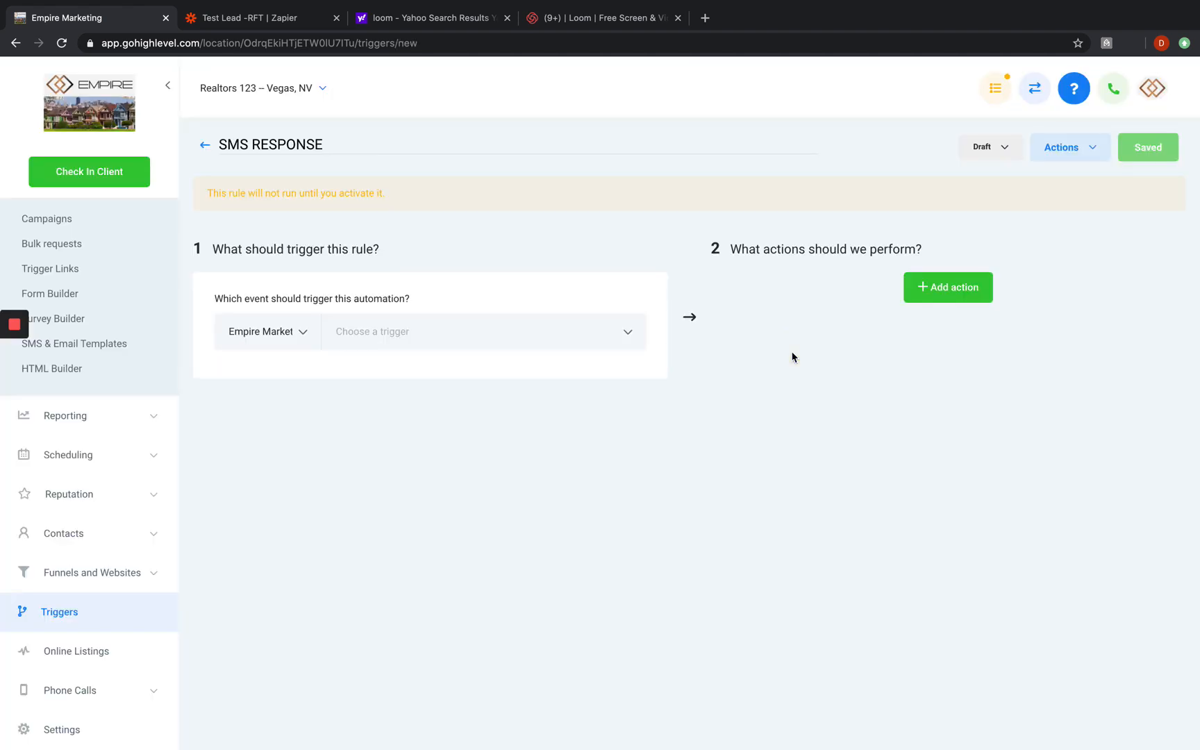
Step: Set the rule's triggering event to Customer Replied
left_click(408, 340)
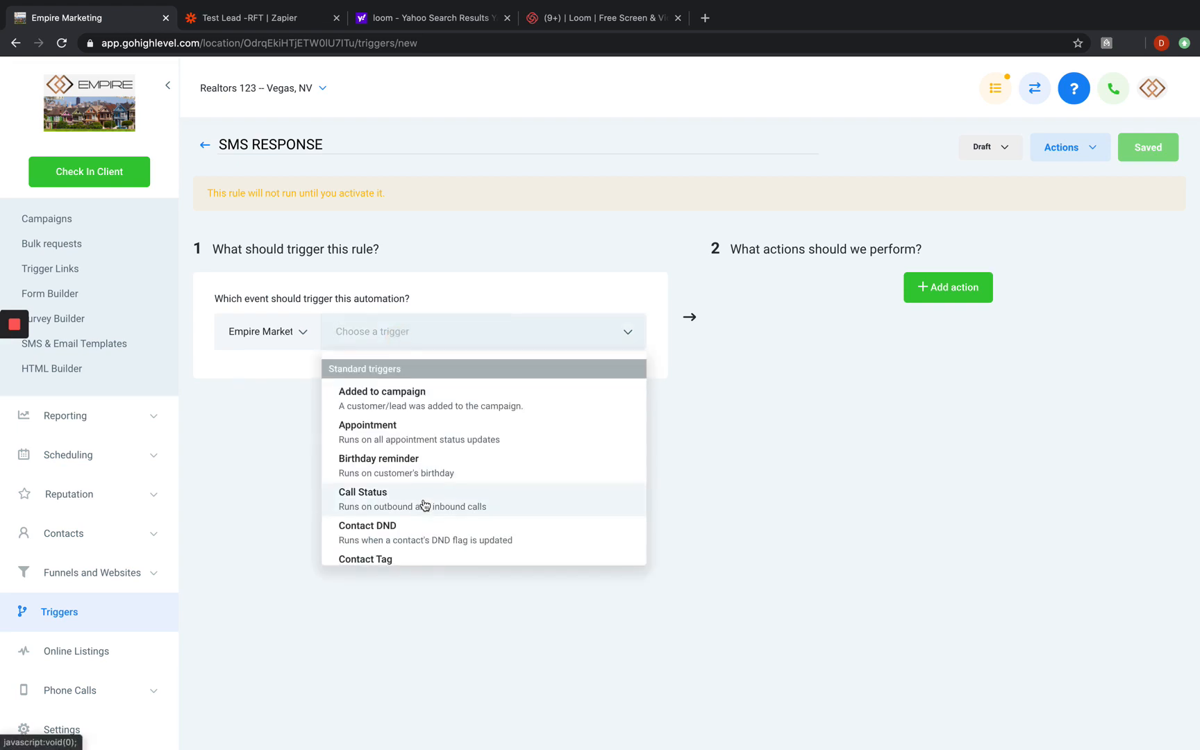
scroll(423, 502, "down", 2)
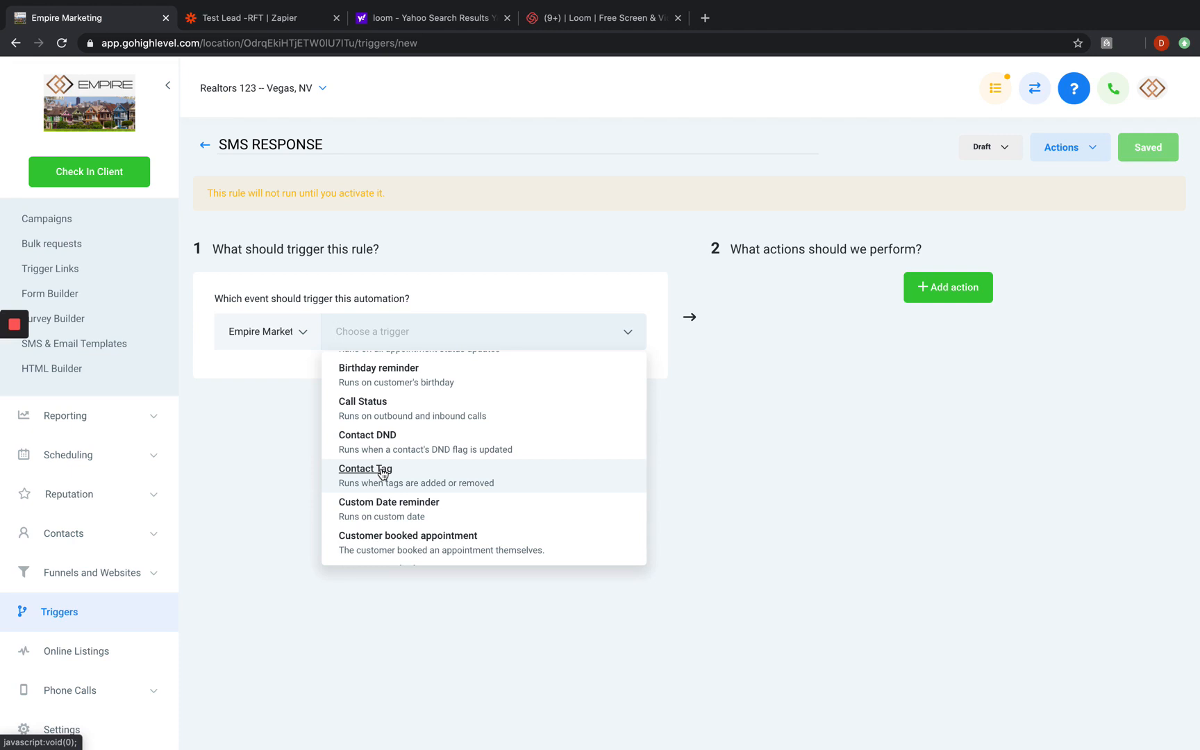
scroll(382, 474, "down", 3)
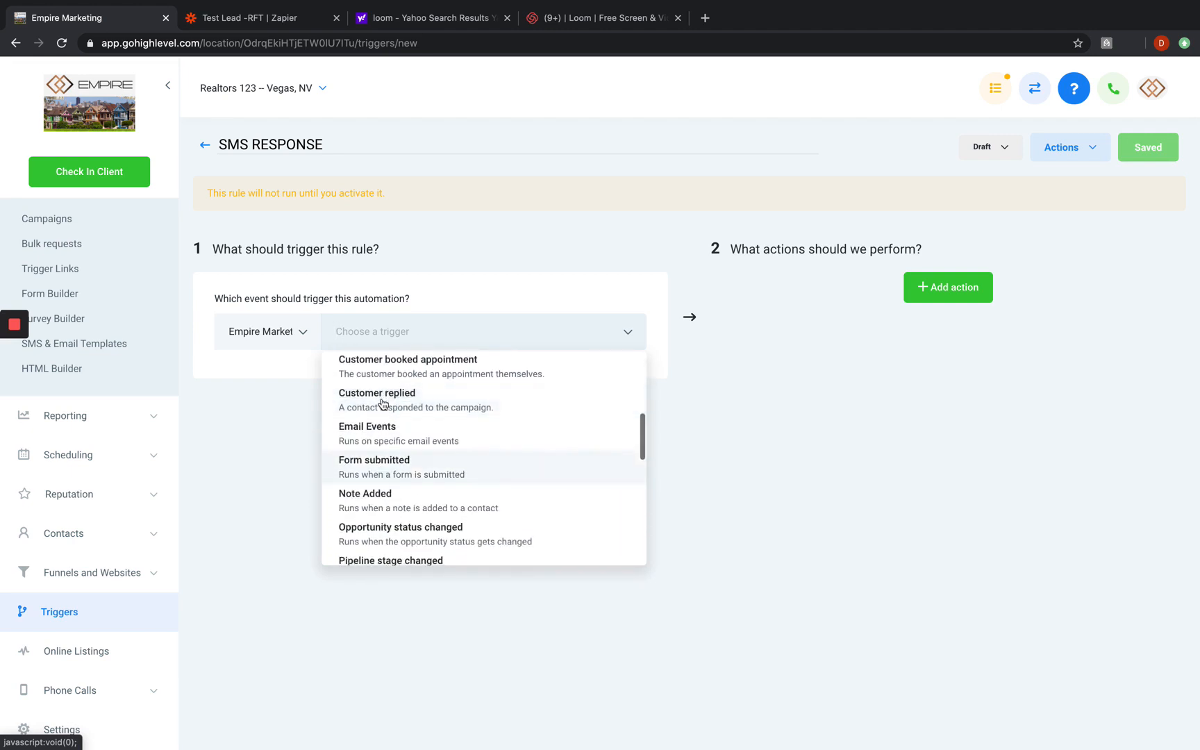
left_click(383, 401)
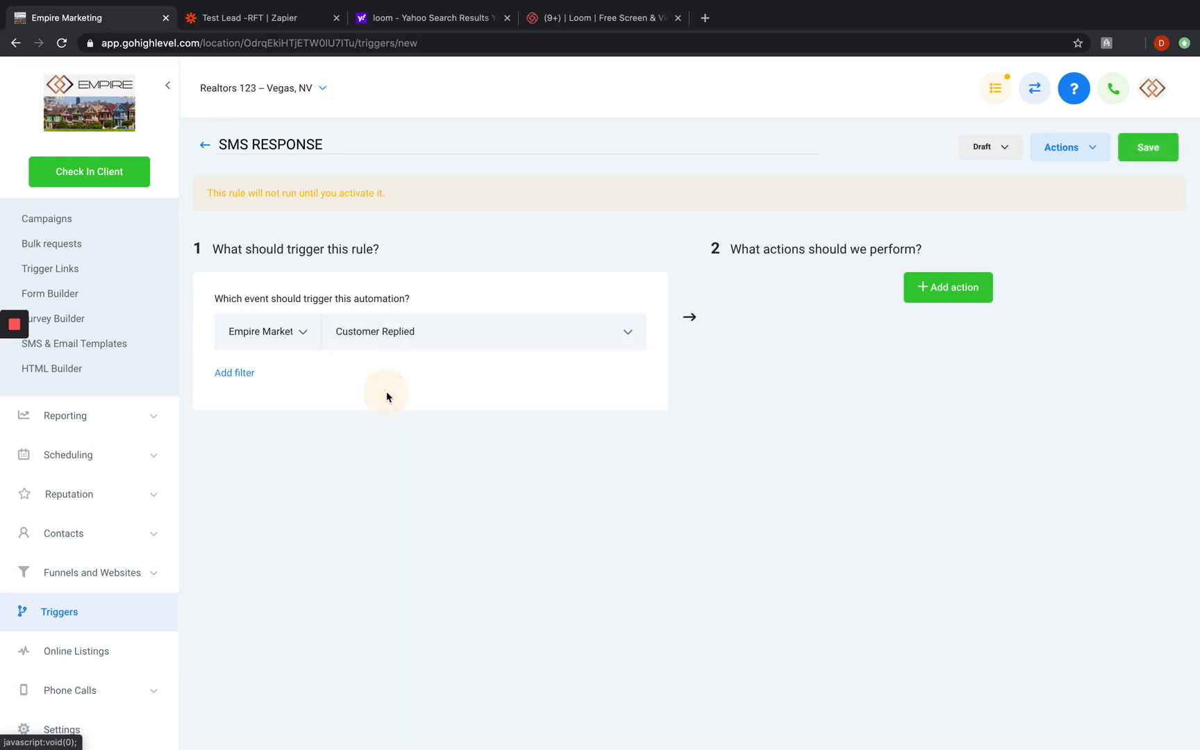
Step: Add a trigger filter for Replied To Campaign with the campaign Sms Campaign - Lead In
left_click(230, 375)
left_click(292, 401)
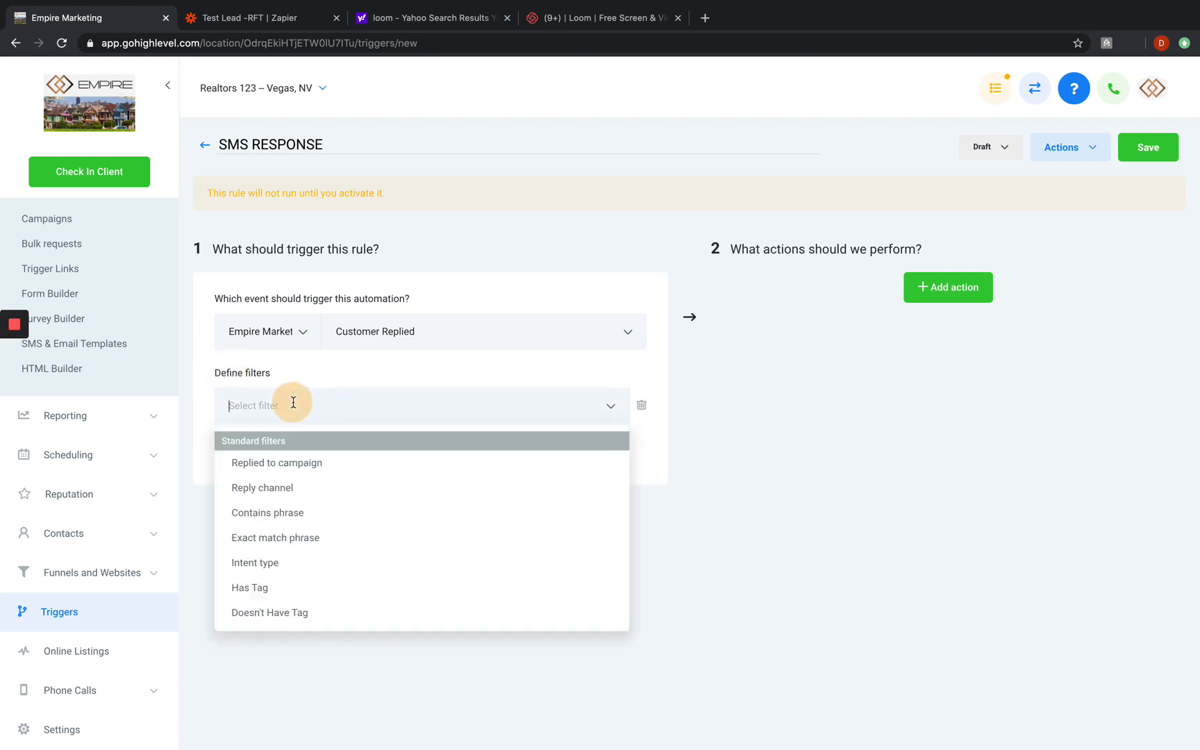
left_click(337, 471)
left_click(467, 406)
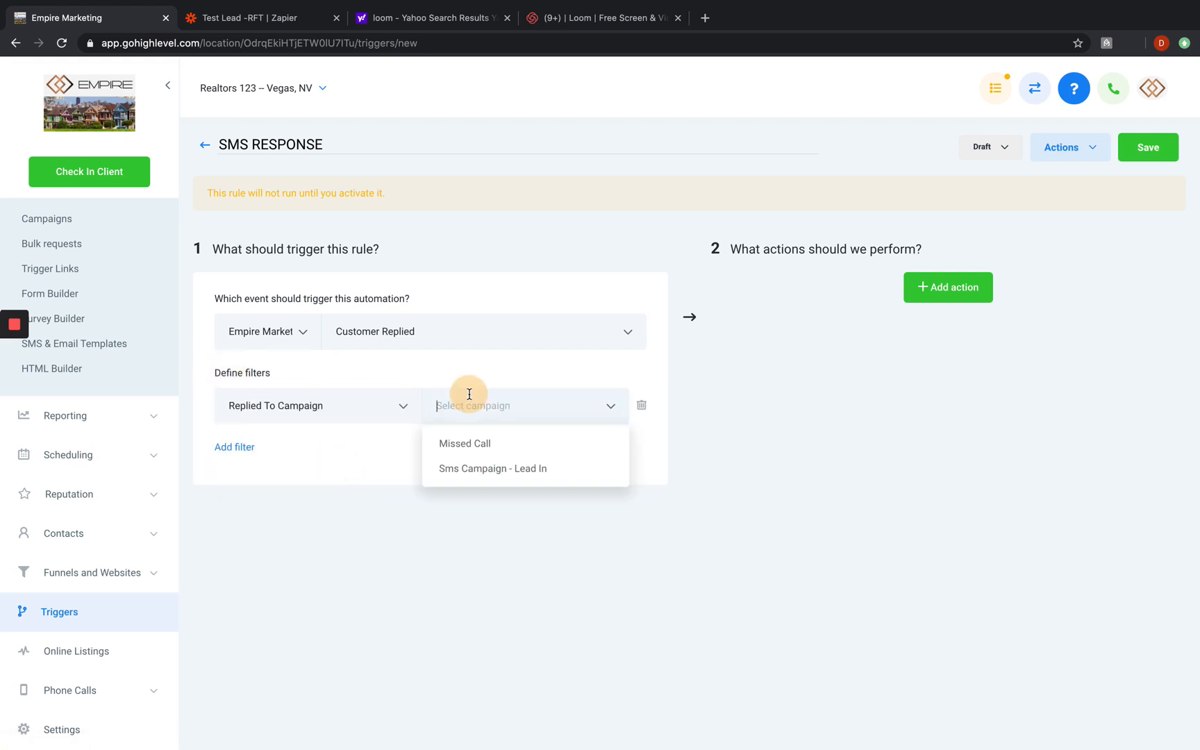
left_click(504, 473)
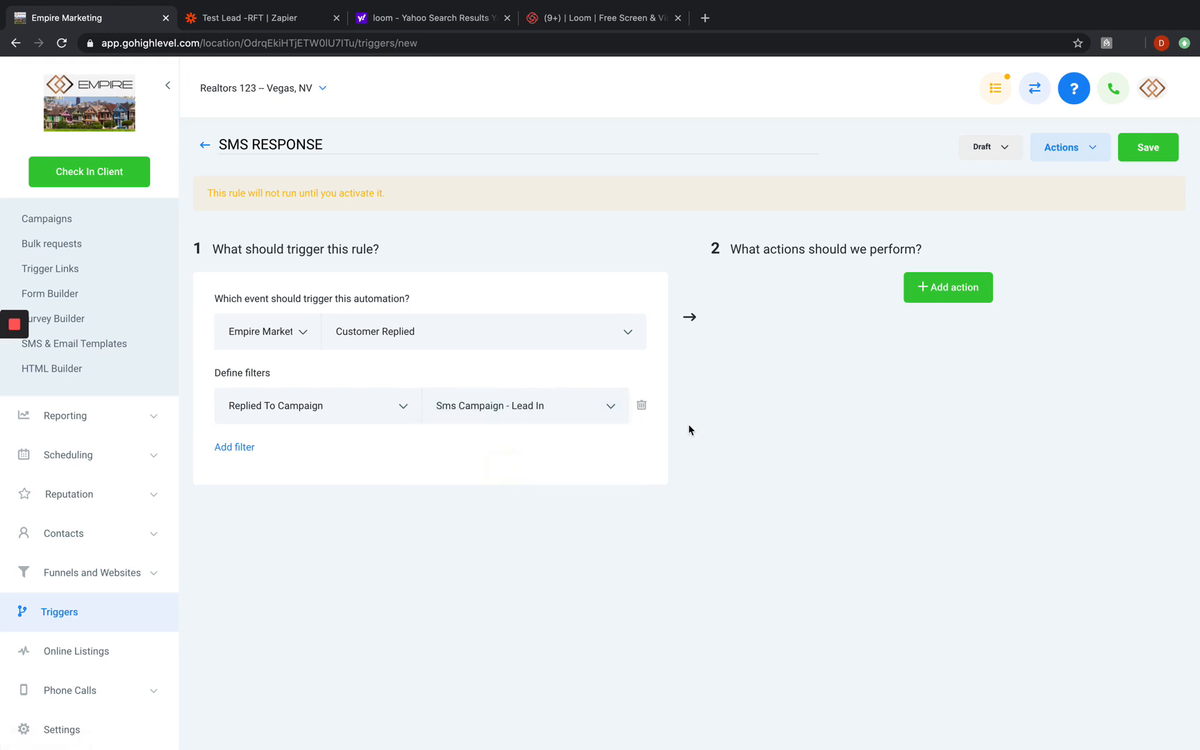
Step: Add a Remove Contact Tag action to the rule for the tag fb
left_click(931, 305)
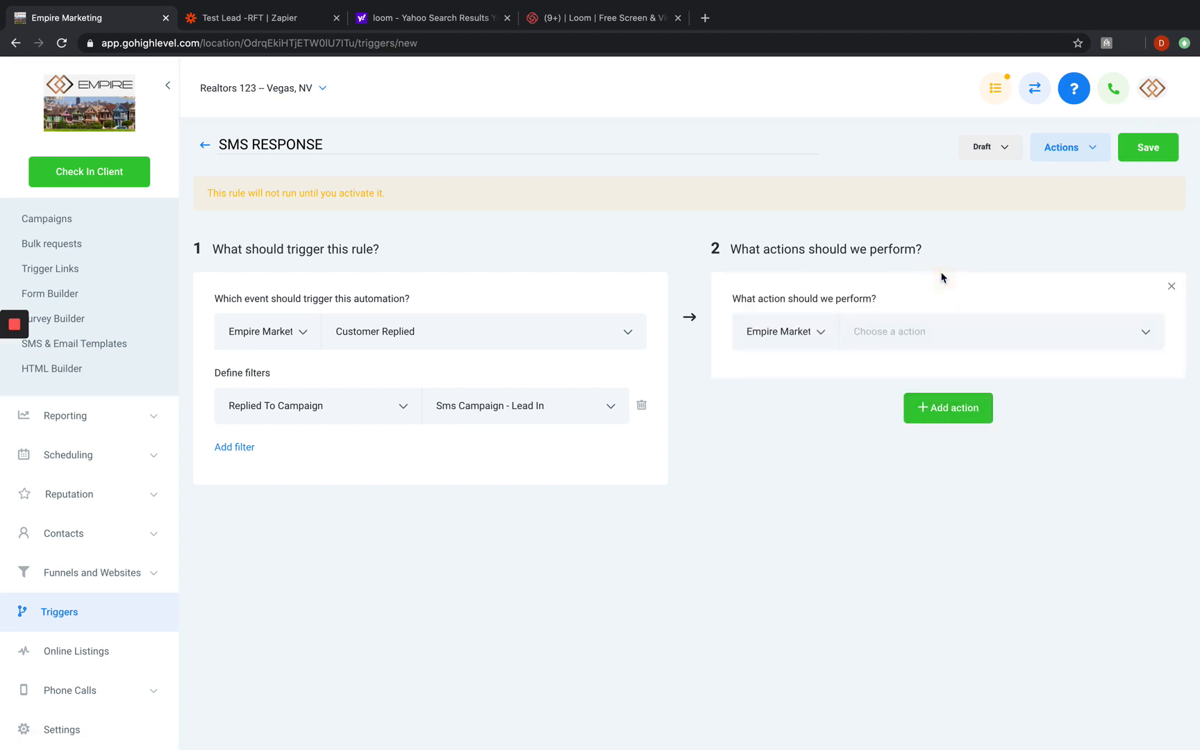
left_click(917, 333)
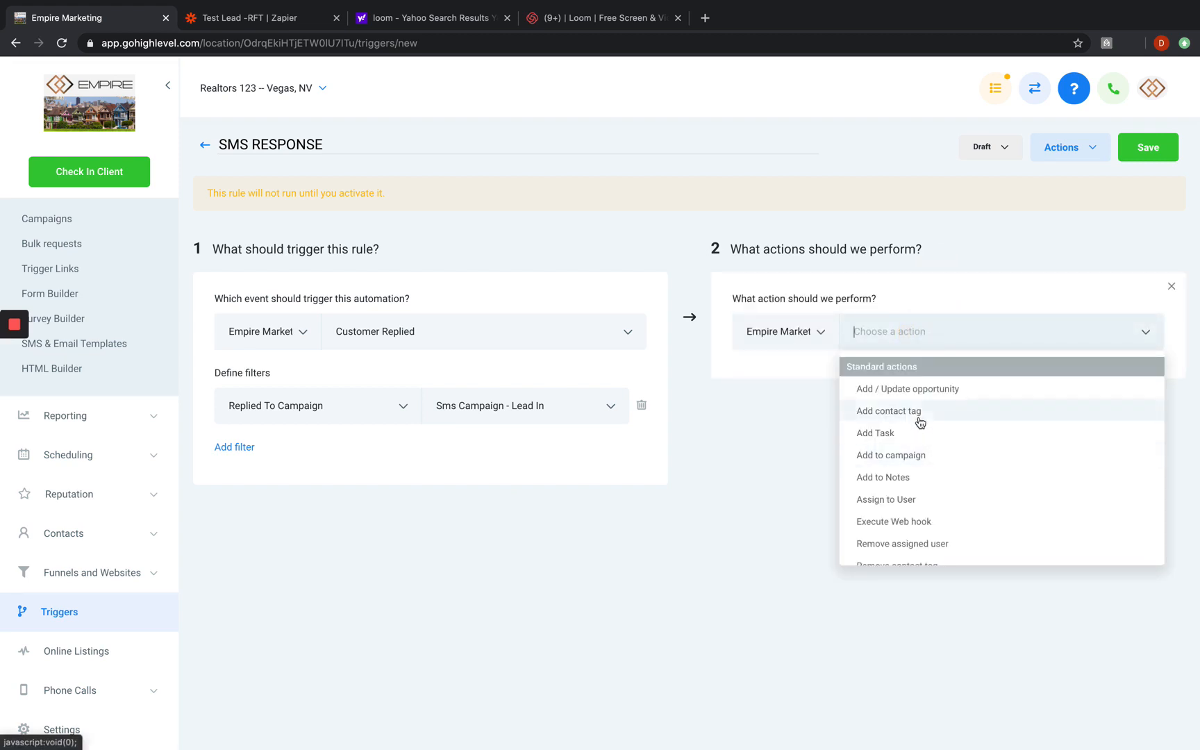
scroll(934, 517, "down", 2)
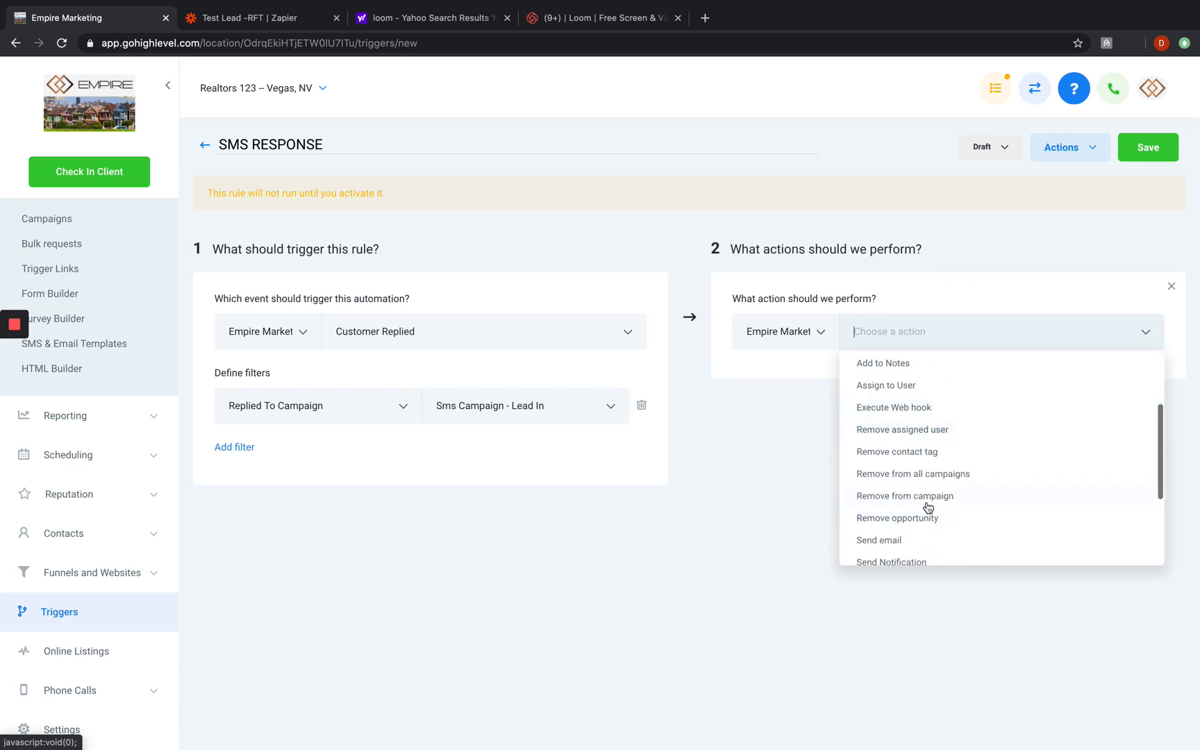
scroll(913, 544, "down", 2)
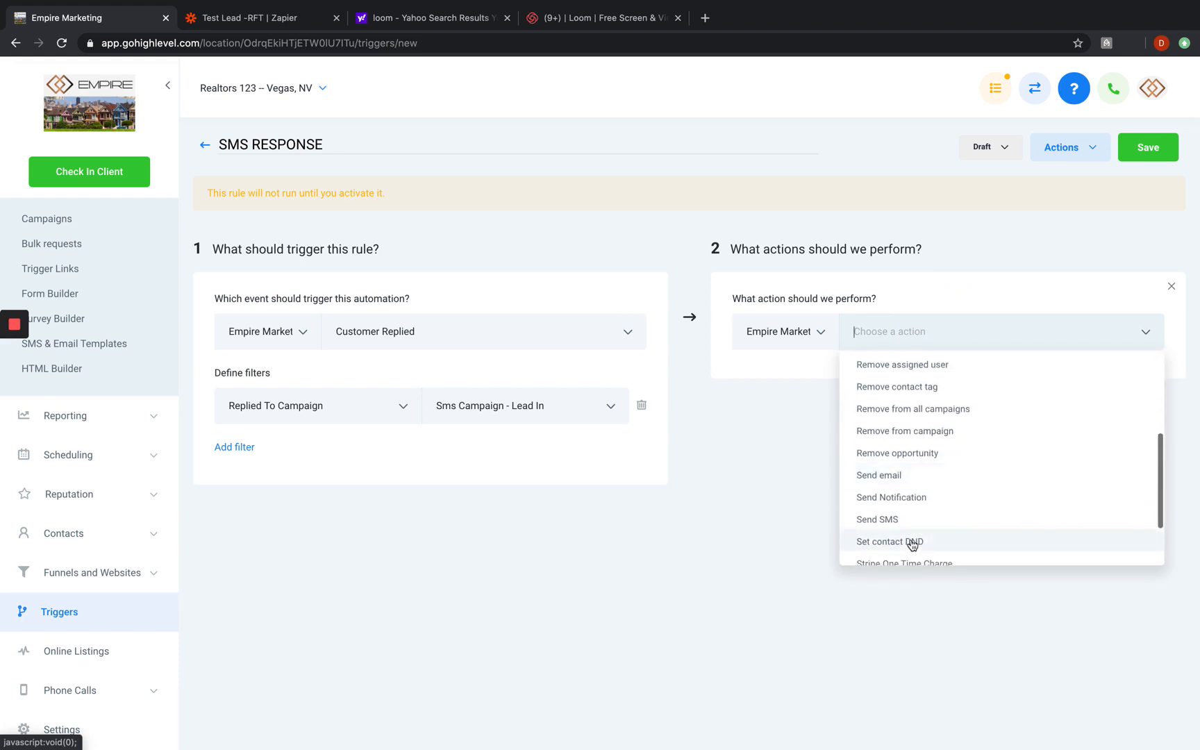
scroll(912, 544, "down", 1)
scroll(918, 403, "up", 2)
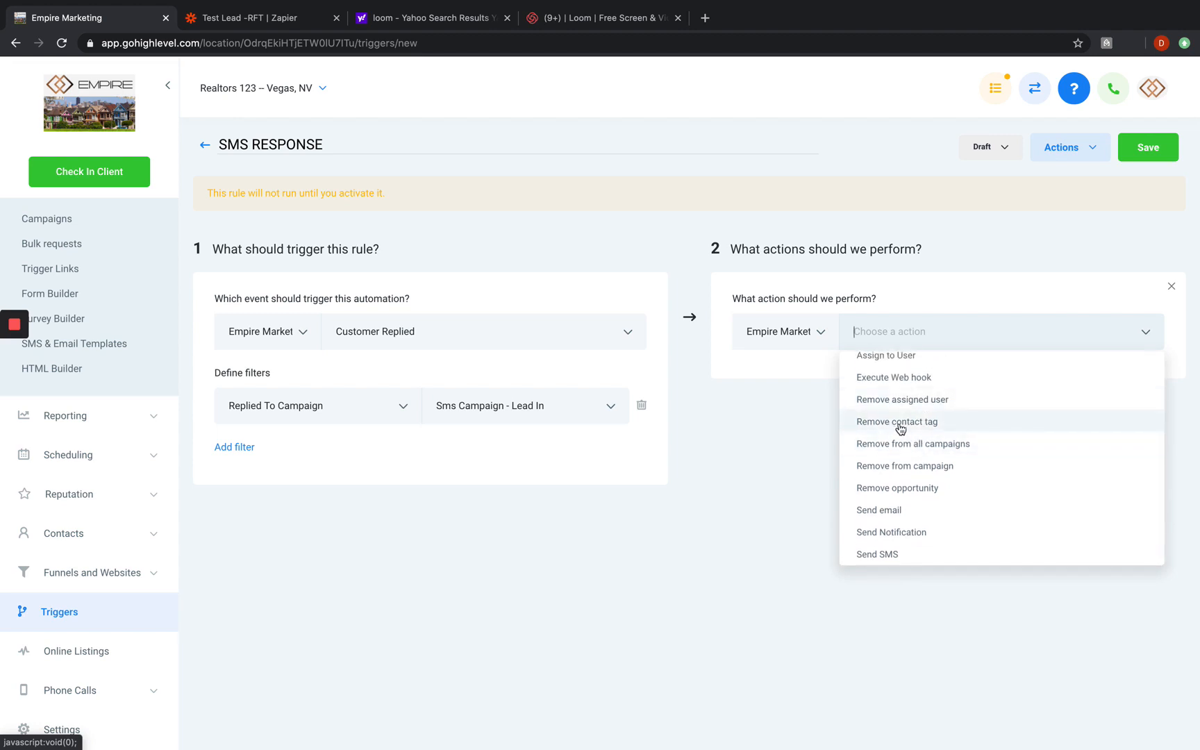
left_click(895, 422)
left_click(821, 391)
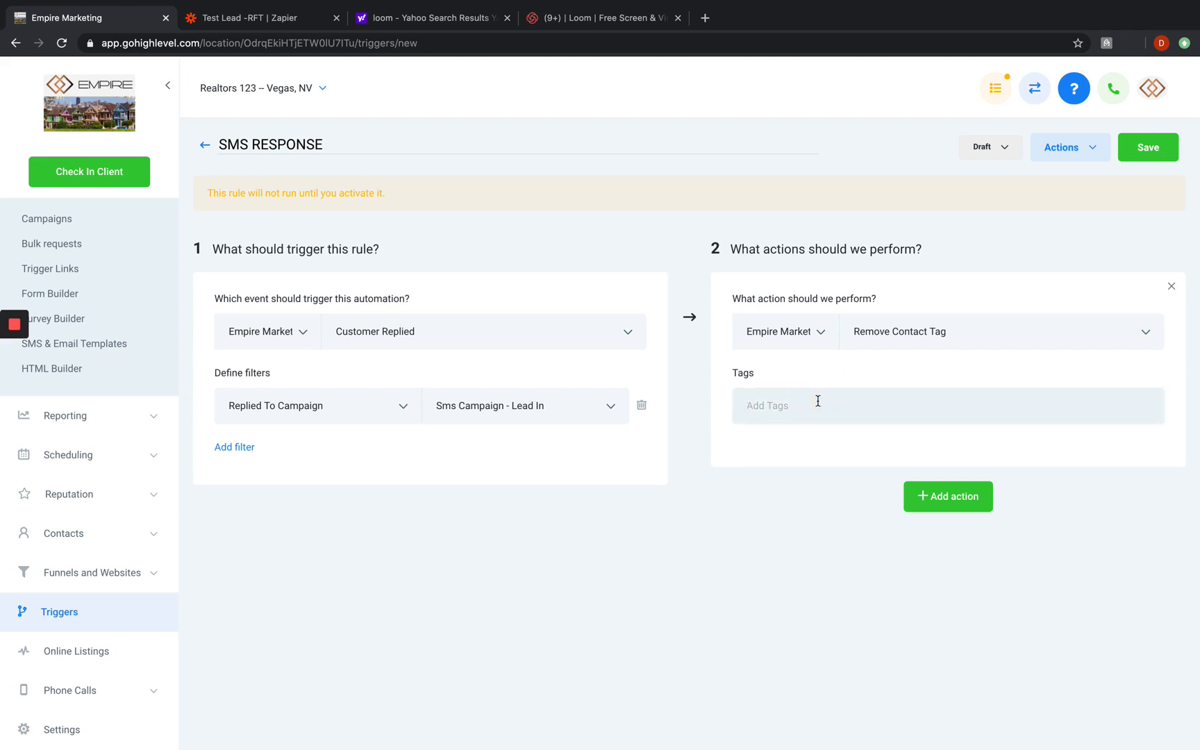
type("fb")
left_click(792, 439)
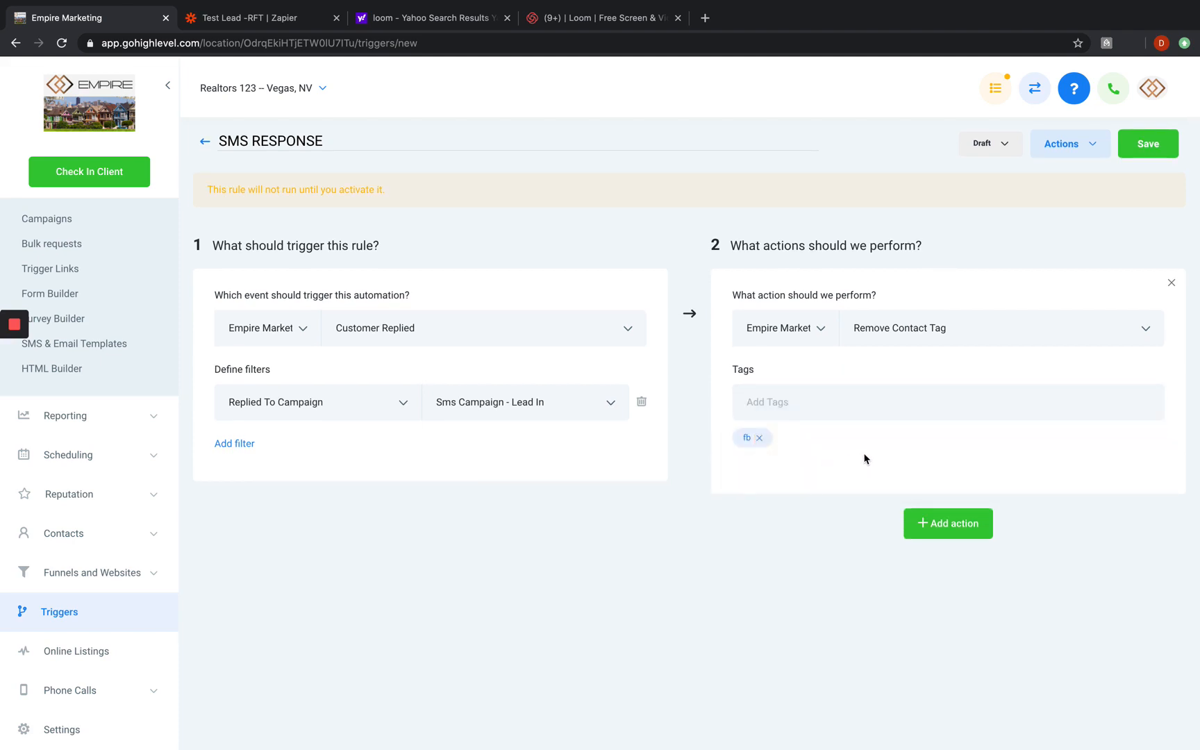
Step: Add a second action, Add / Update Opportunity, using the BUYER LEADS pipeline
left_click(942, 523)
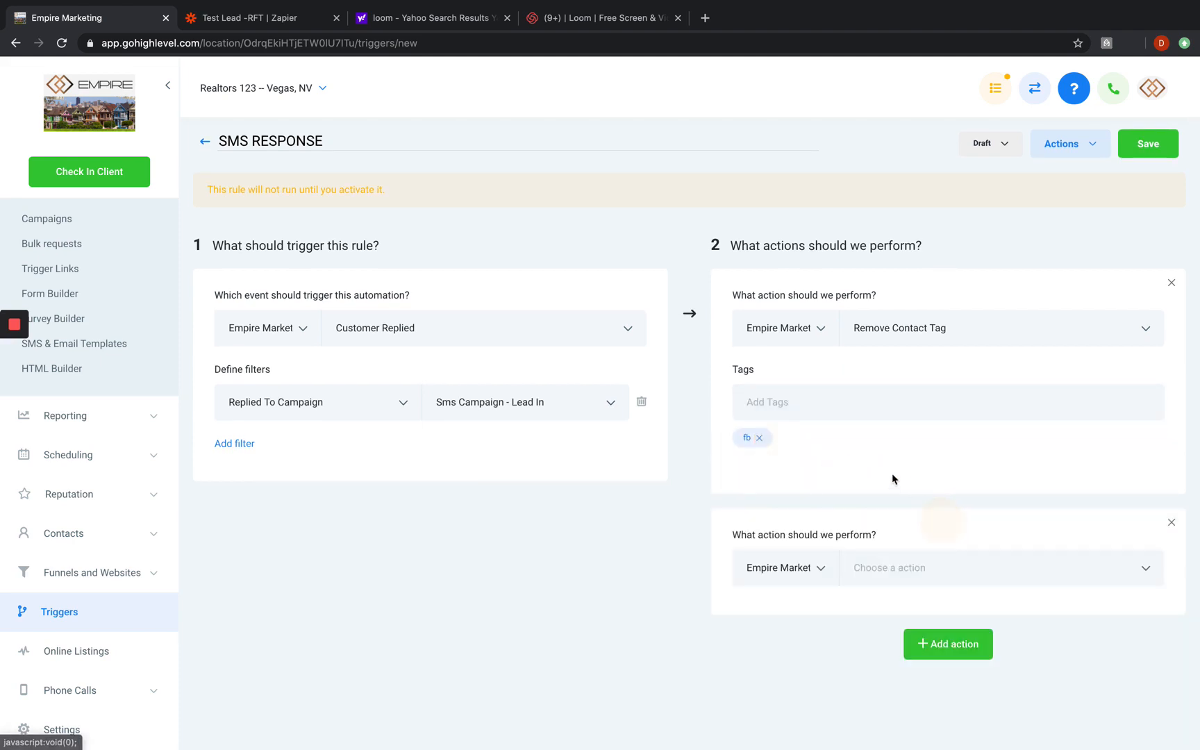
left_click(877, 568)
left_click(915, 368)
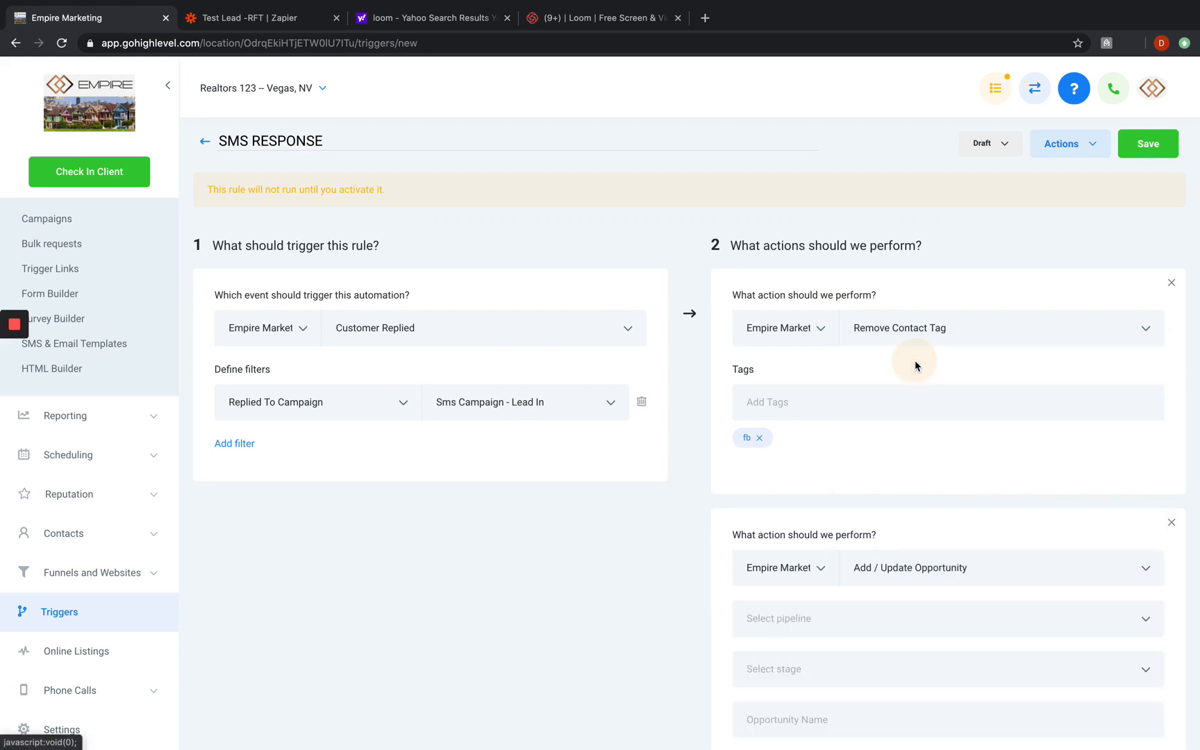
scroll(927, 648, "down", 4)
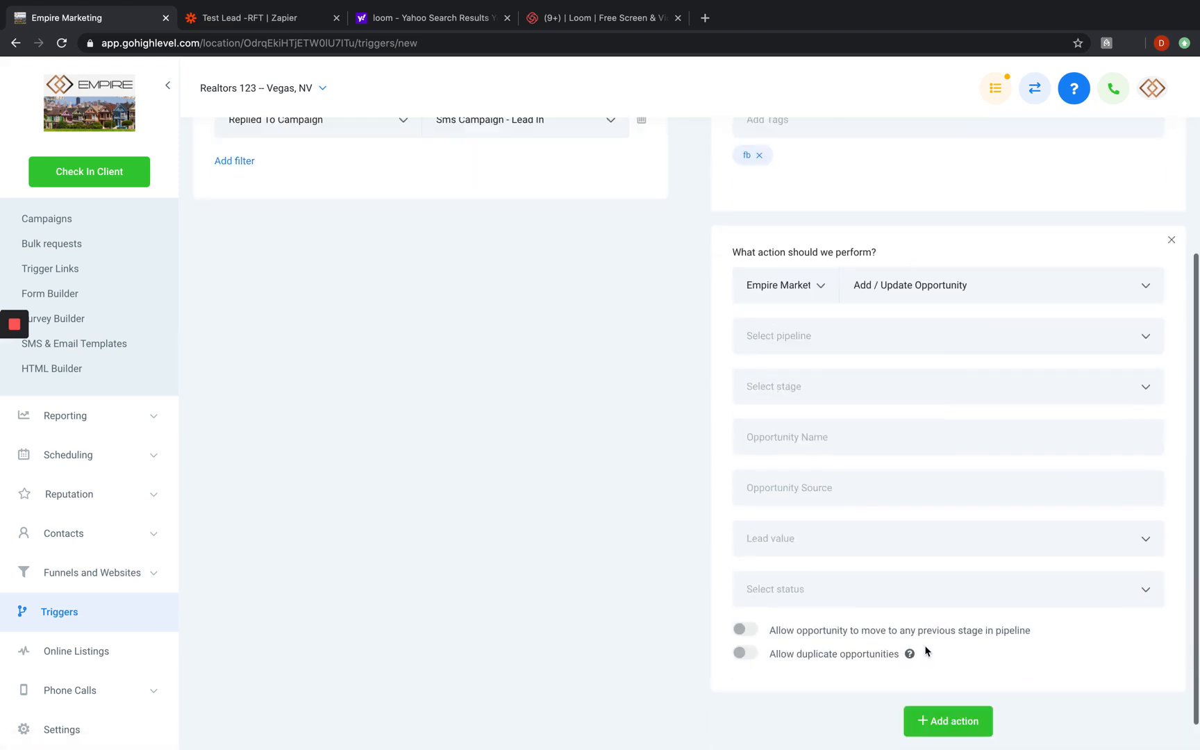
left_click(810, 346)
left_click(796, 381)
left_click(790, 397)
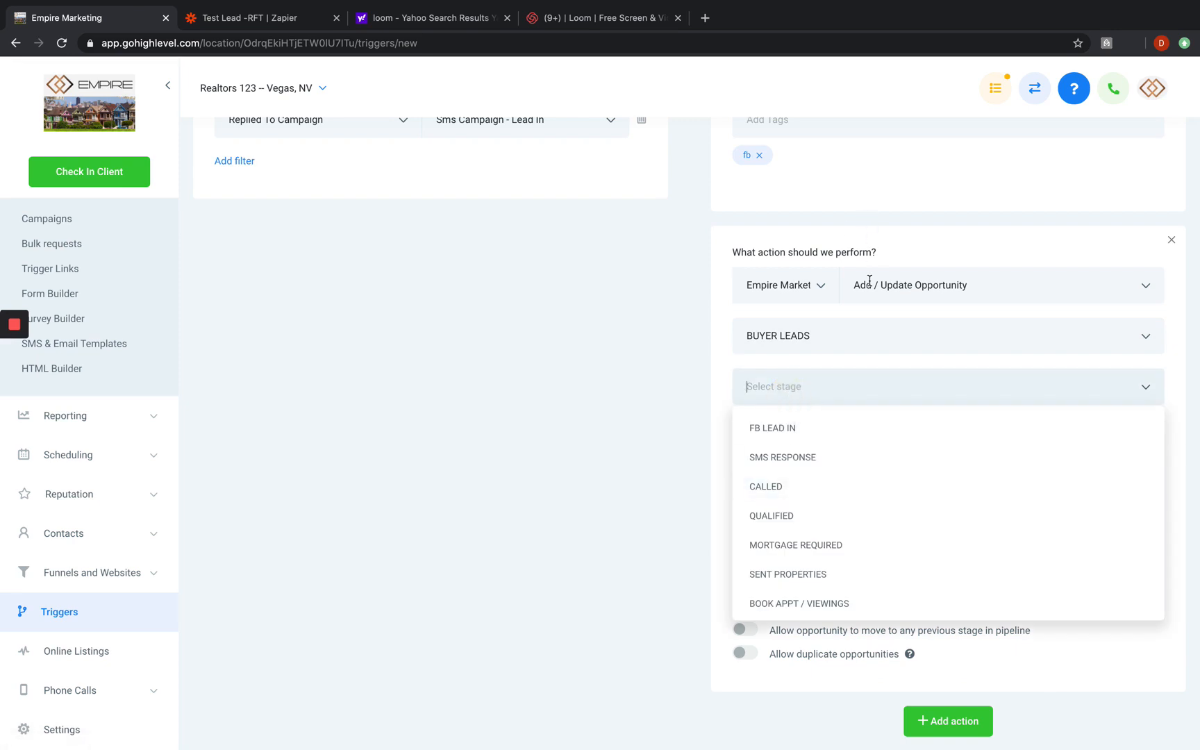
left_click(898, 284)
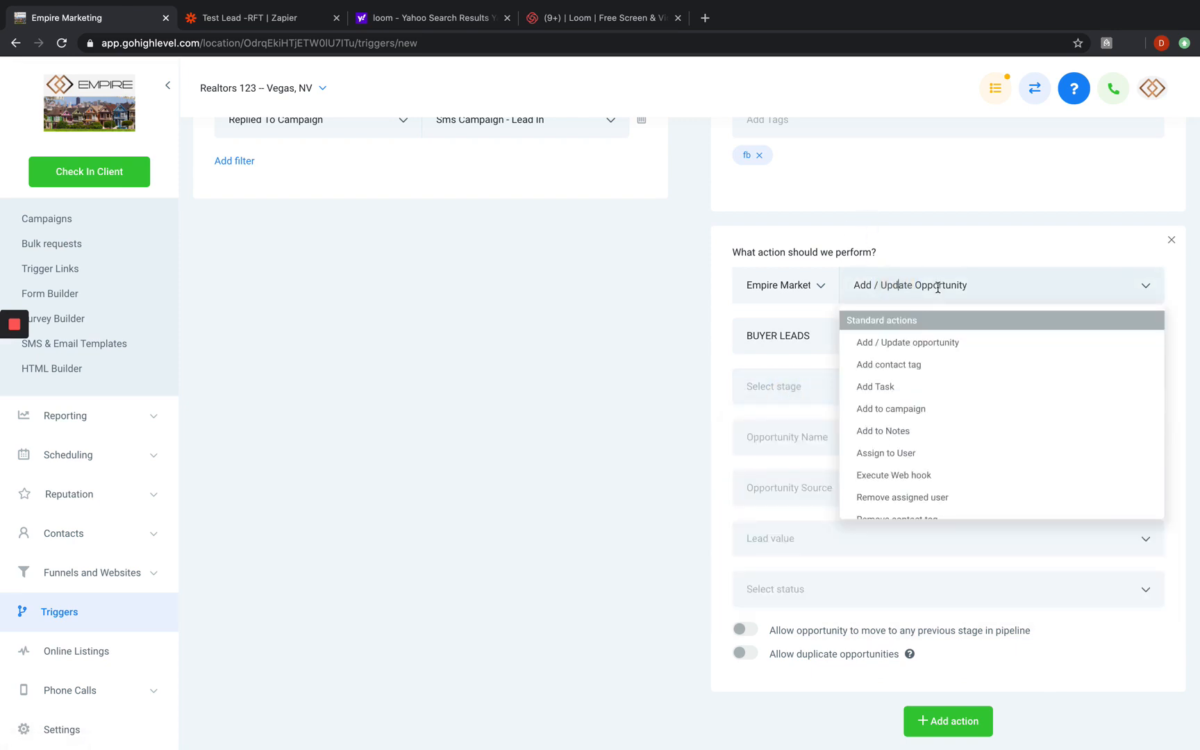
scroll(931, 442, "down", 5)
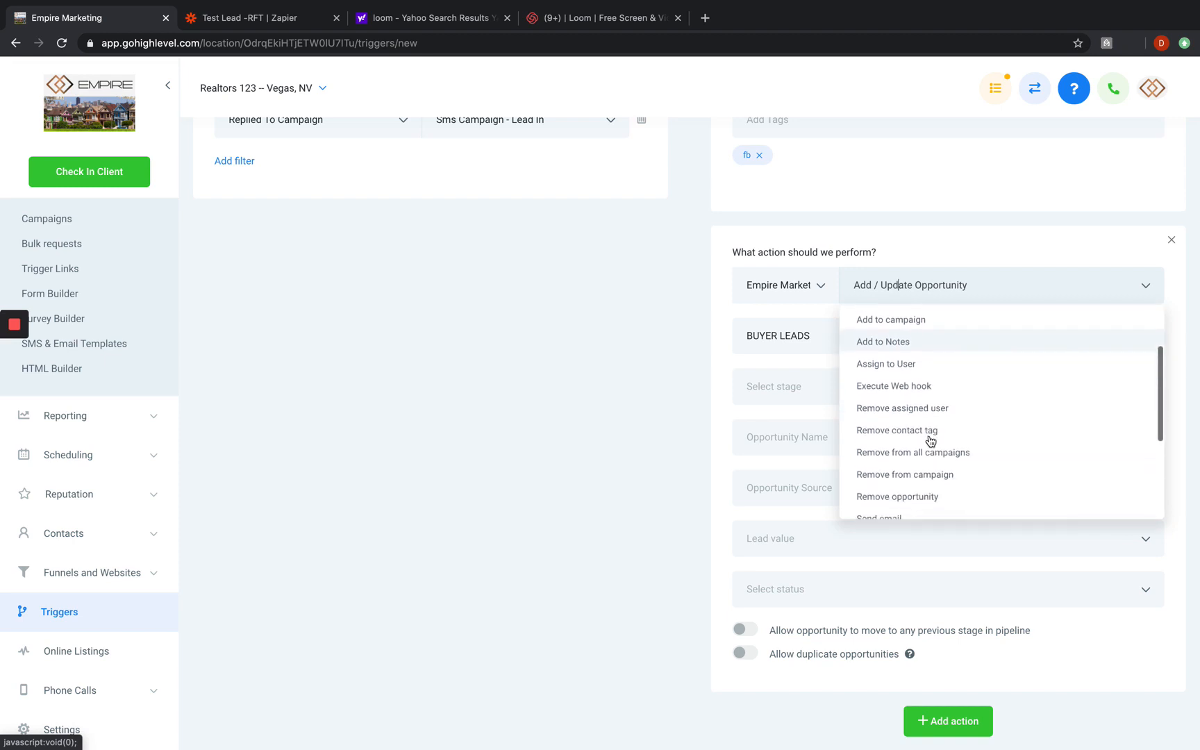
scroll(931, 441, "down", 3)
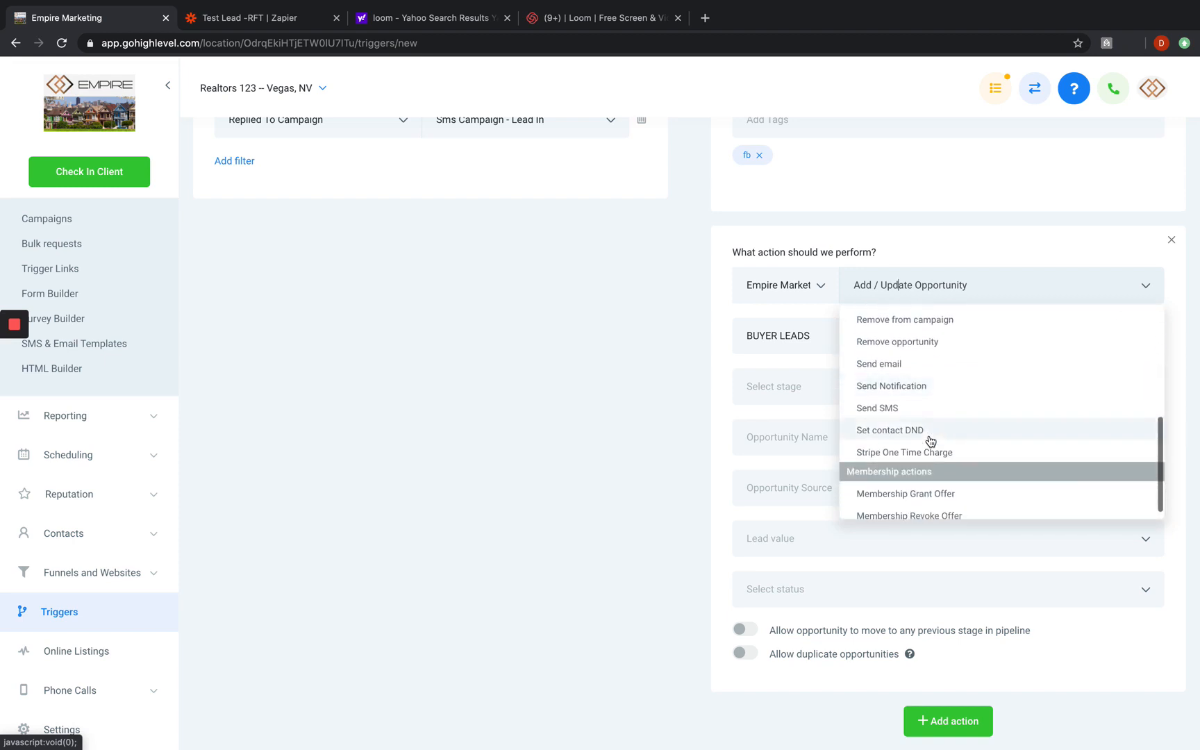
scroll(931, 442, "up", 6)
left_click(922, 340)
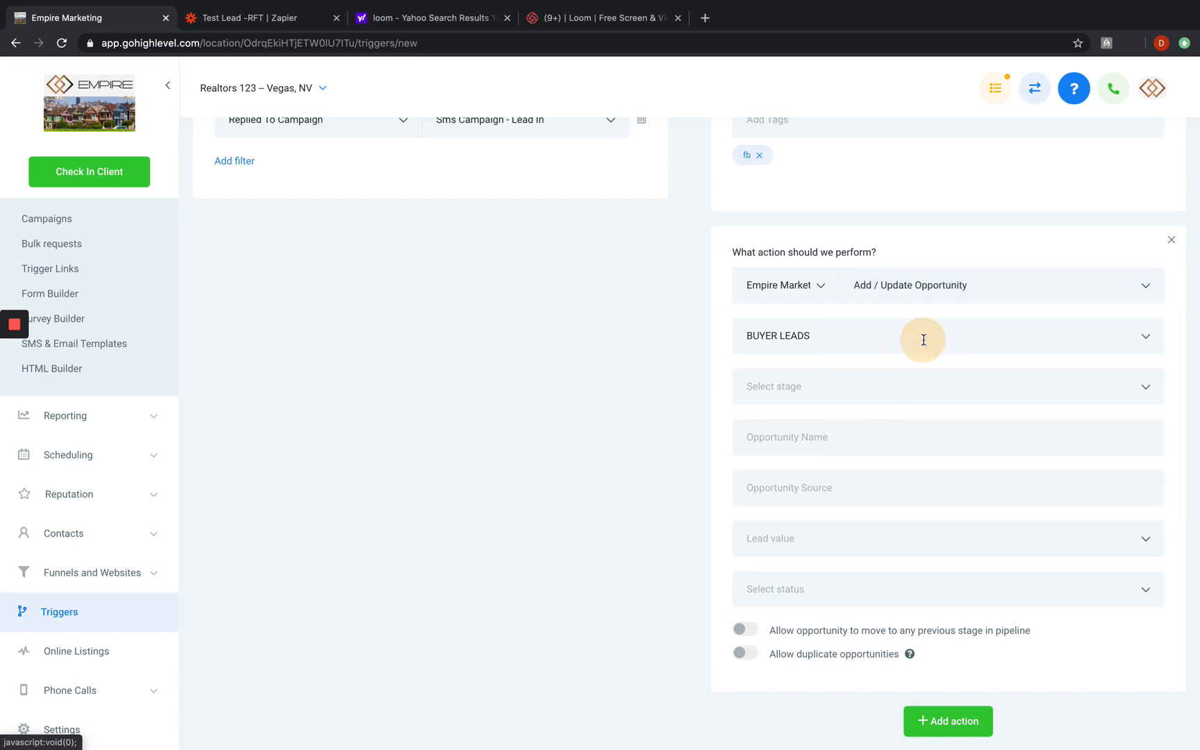
Step: Set the opportunity's stage to SMS RESPONSE, its lead value to 10000 and its status to Open
left_click(825, 385)
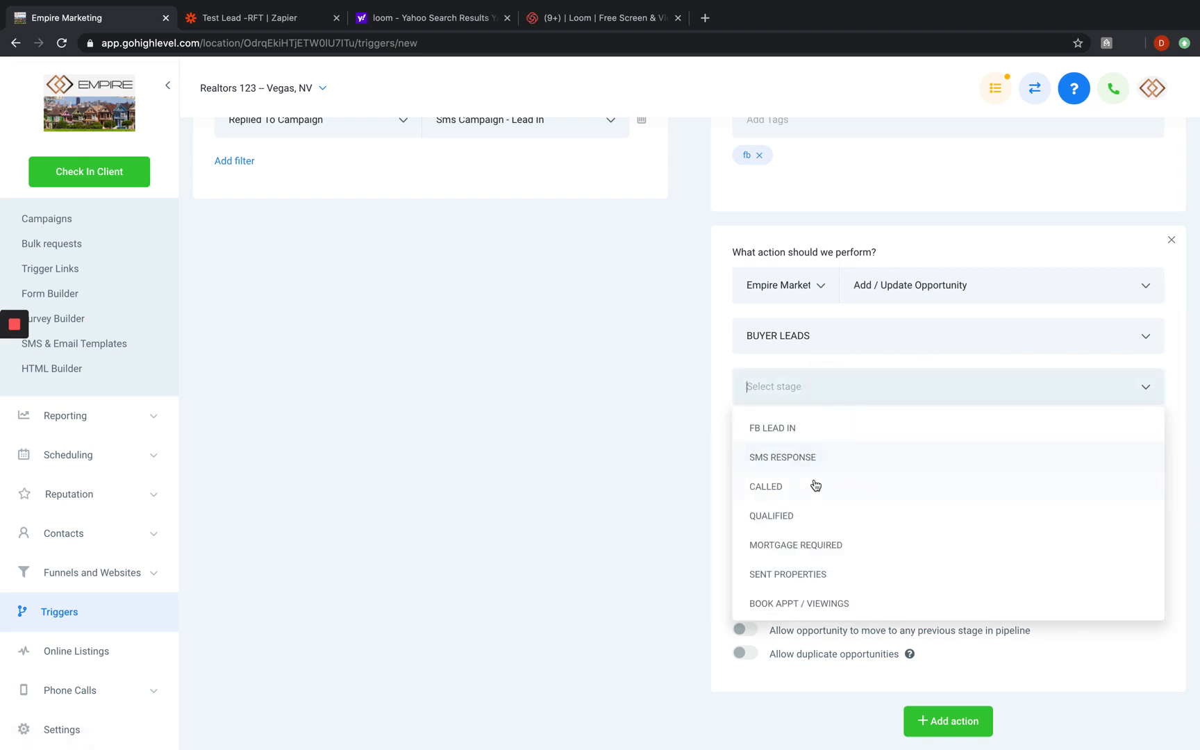
left_click(812, 459)
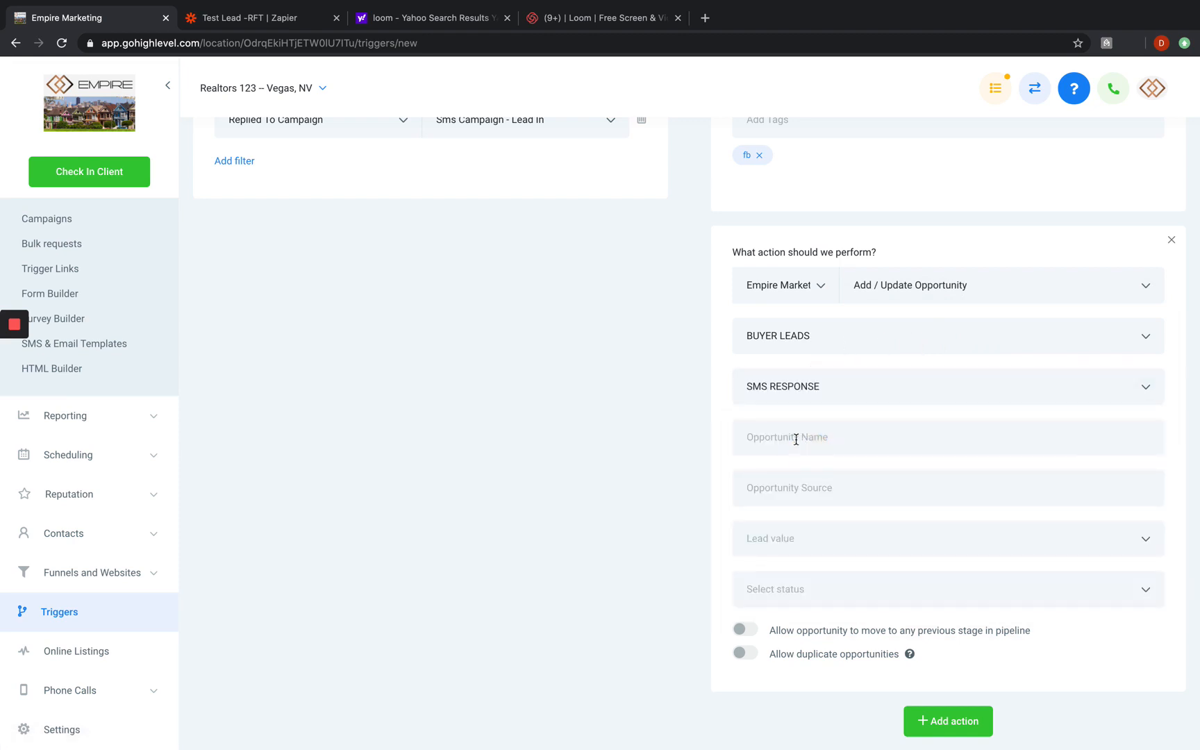
left_click(821, 520)
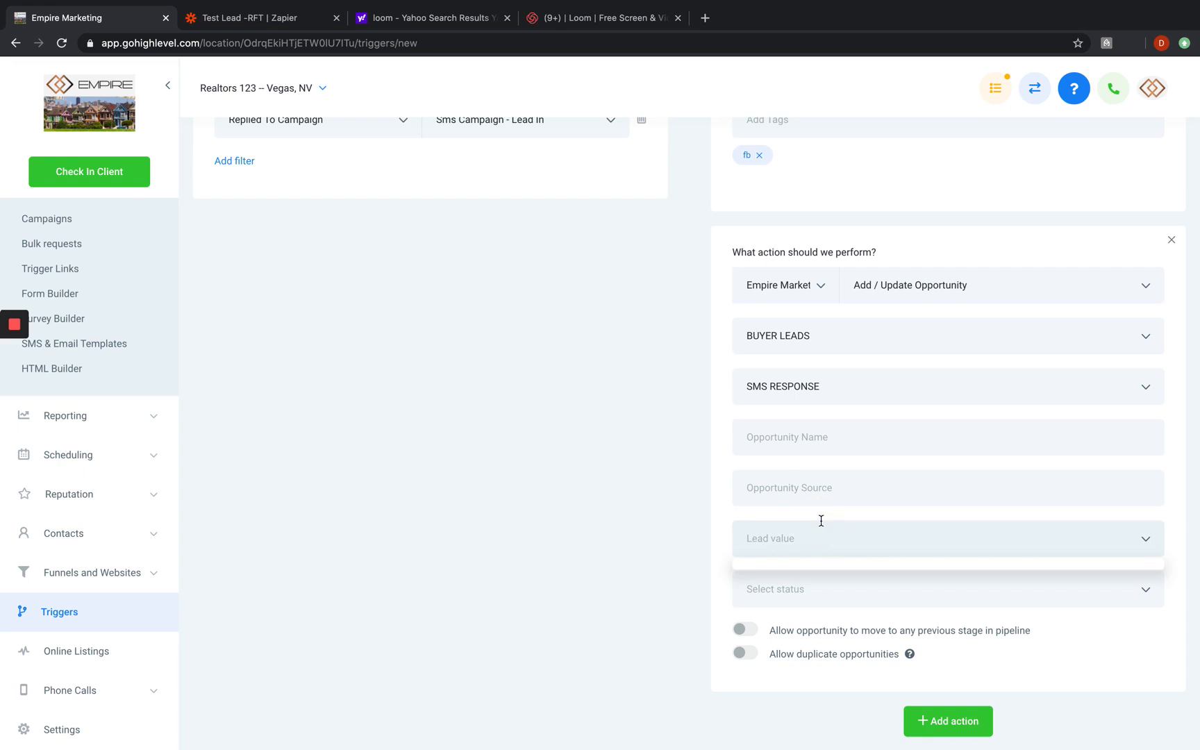
type("10000")
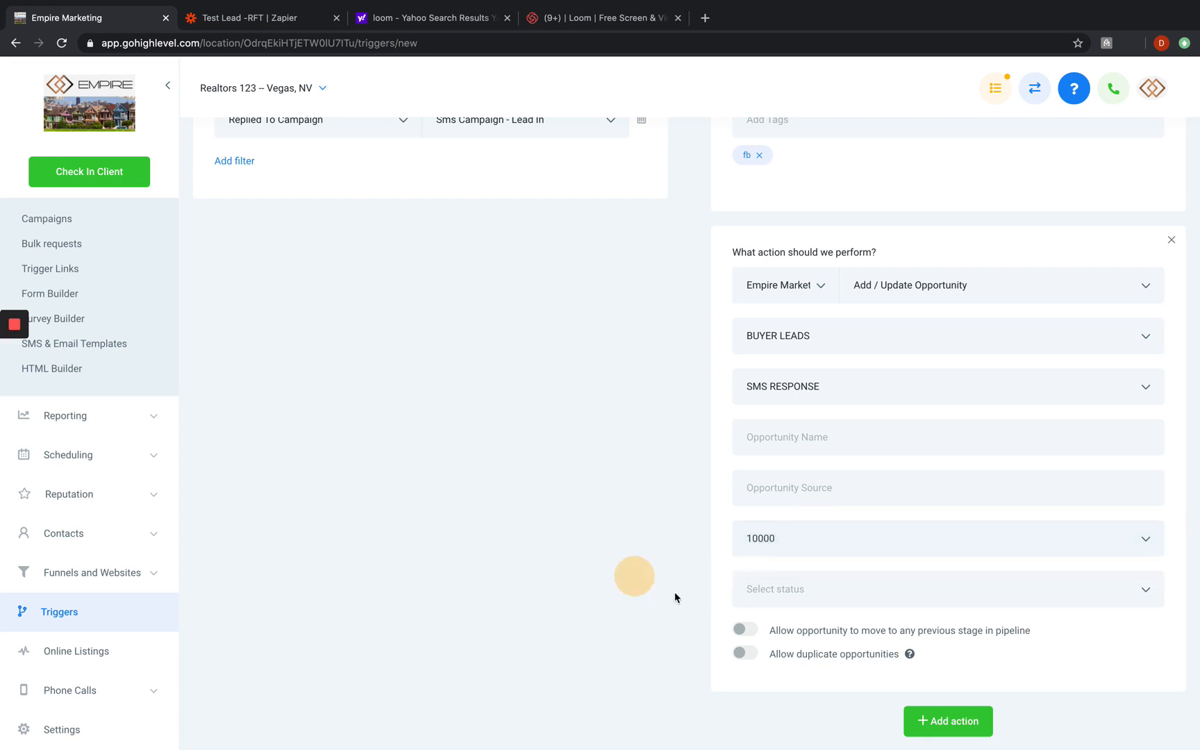
left_click(839, 592)
left_click(814, 627)
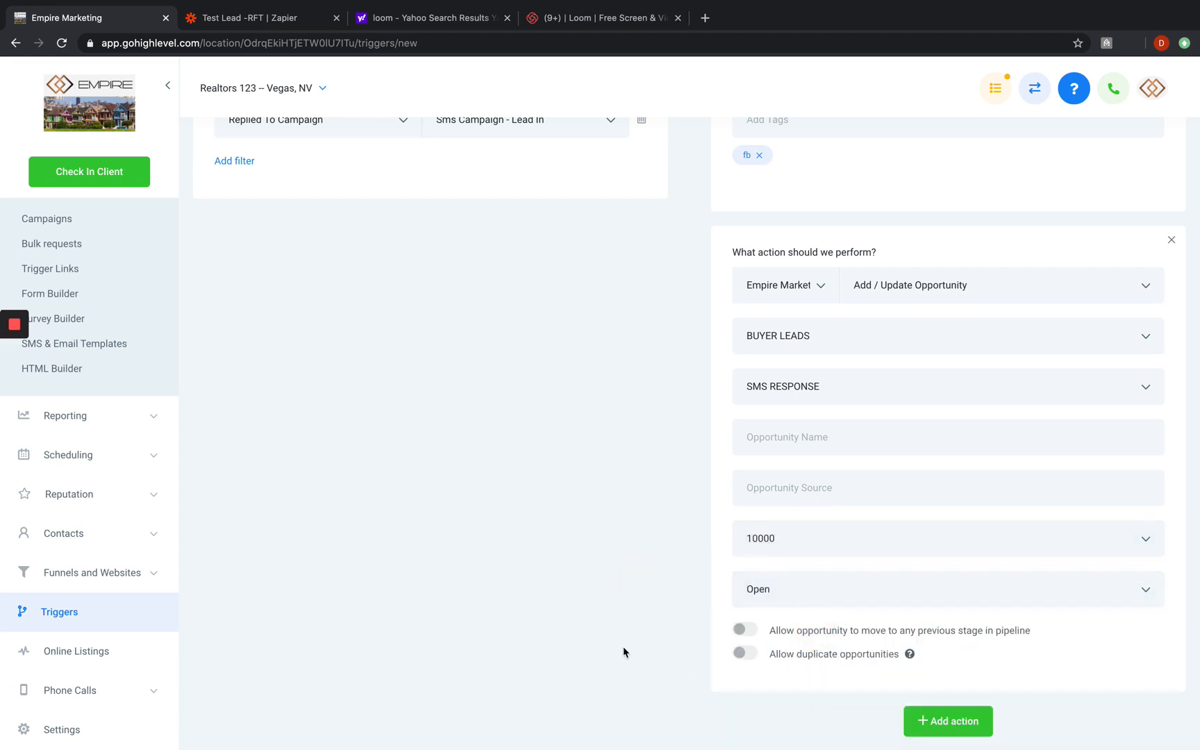
scroll(619, 640, "up", 3)
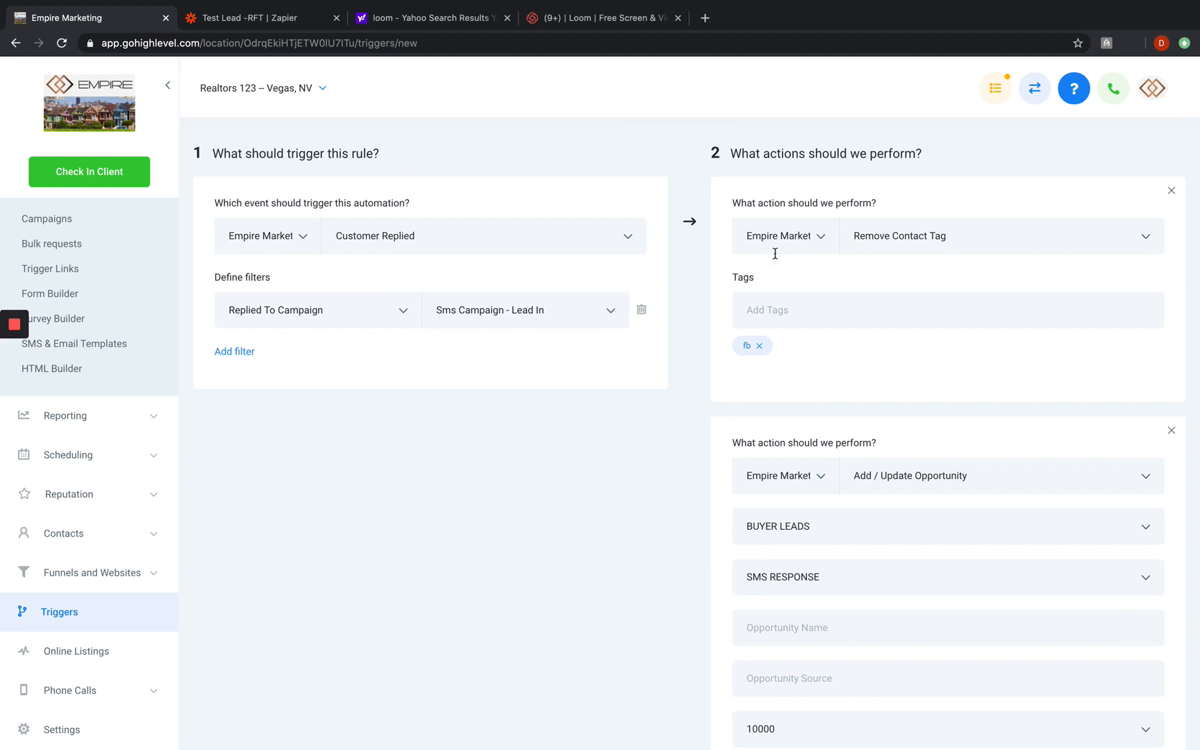
scroll(981, 423, "down", 1)
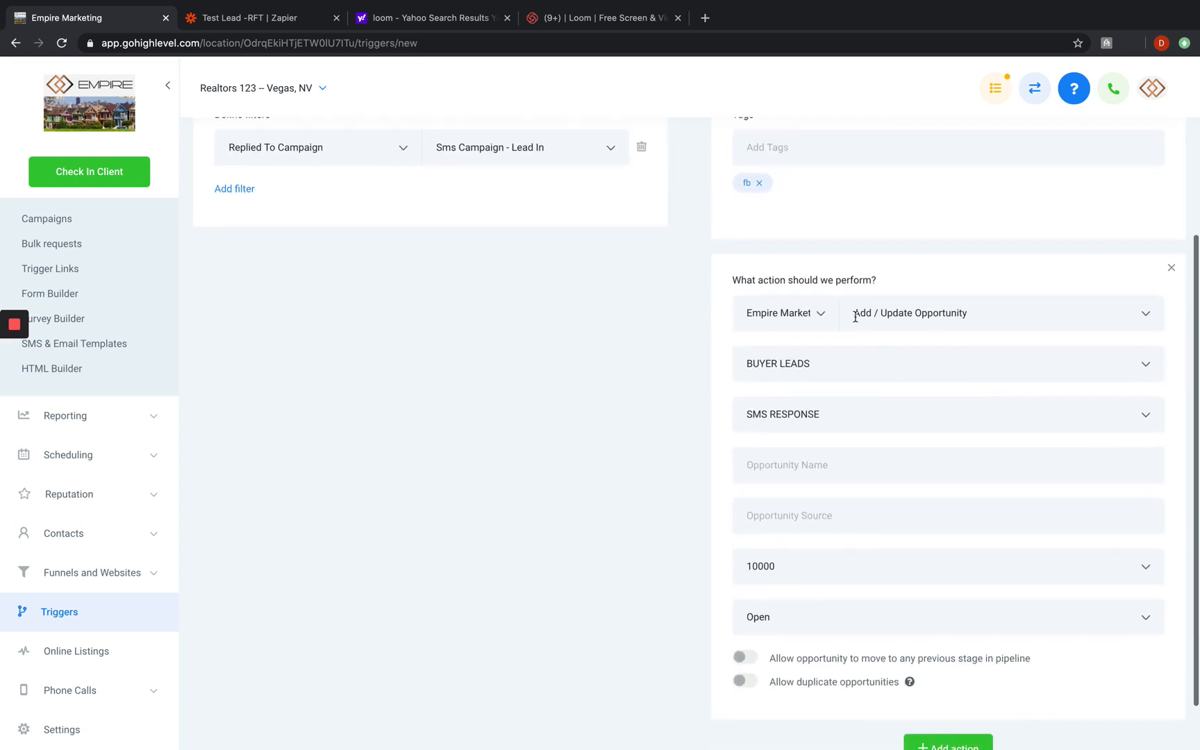
scroll(903, 515, "down", 2)
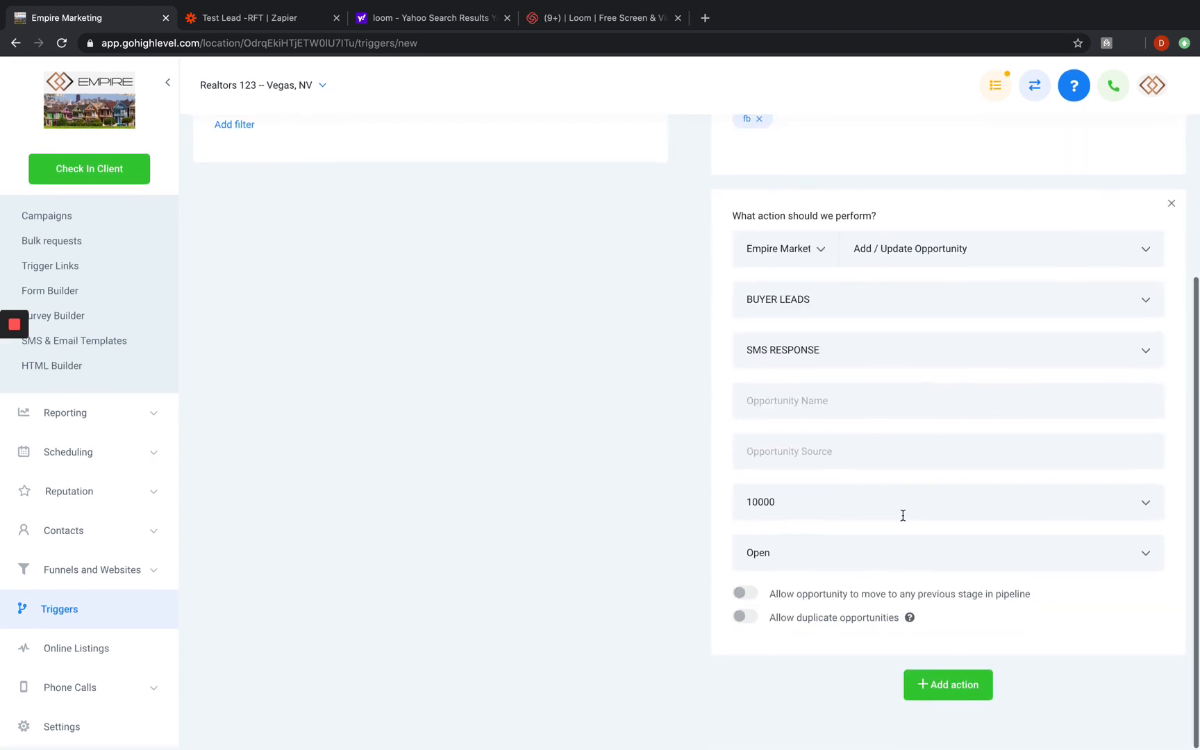
left_click(934, 691)
scroll(878, 636, "down", 4)
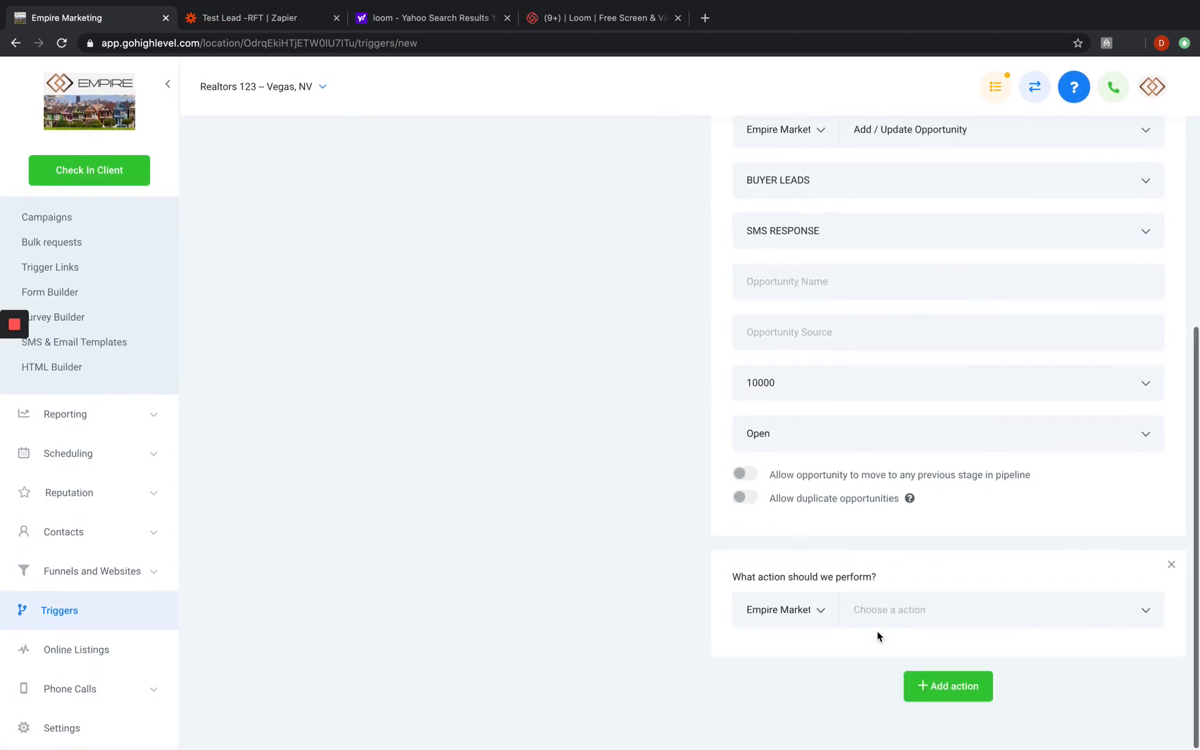
left_click(911, 615)
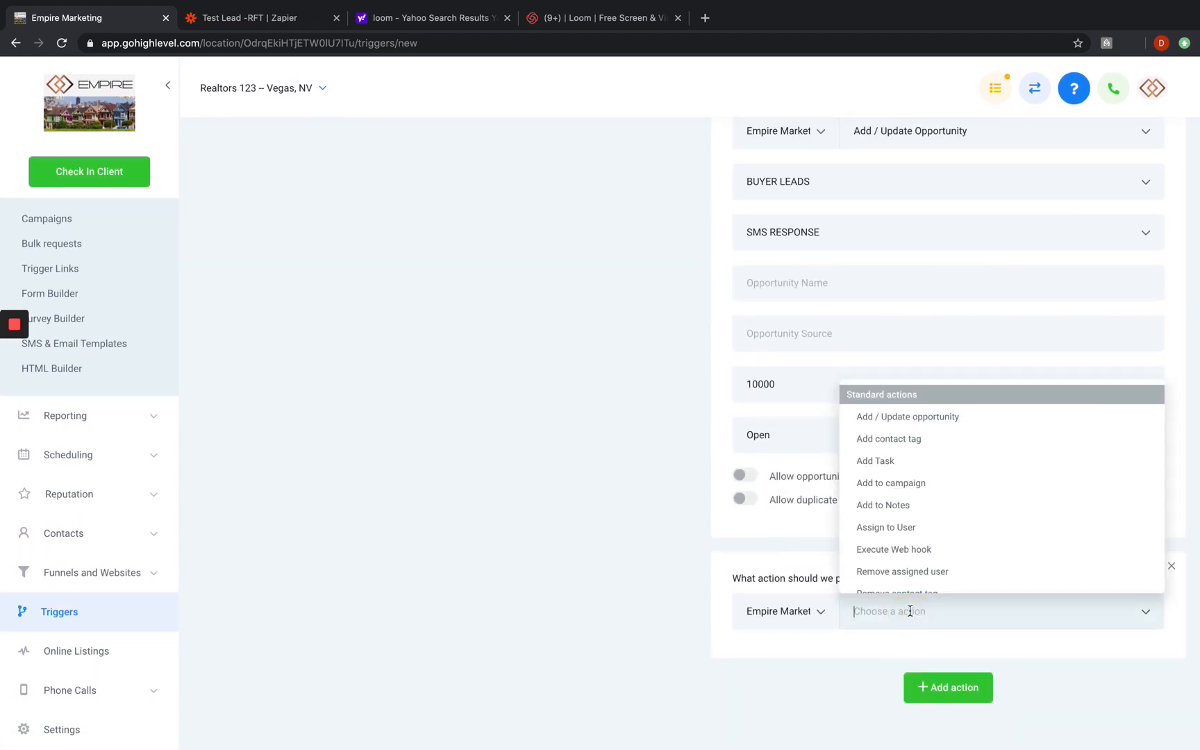
left_click(906, 441)
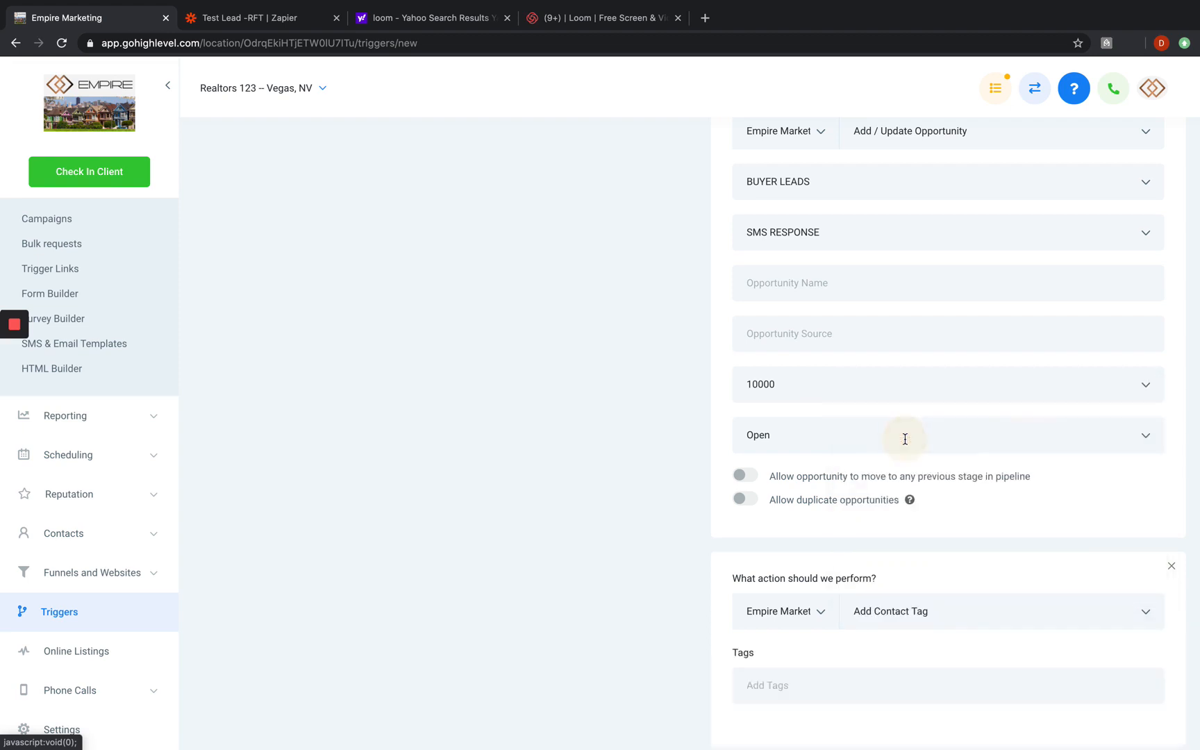
left_click(1172, 565)
Step: Add a third action, Add Contact Tag, to the rule after the opportunity action
scroll(930, 639, "up", 5)
scroll(929, 636, "down", 5)
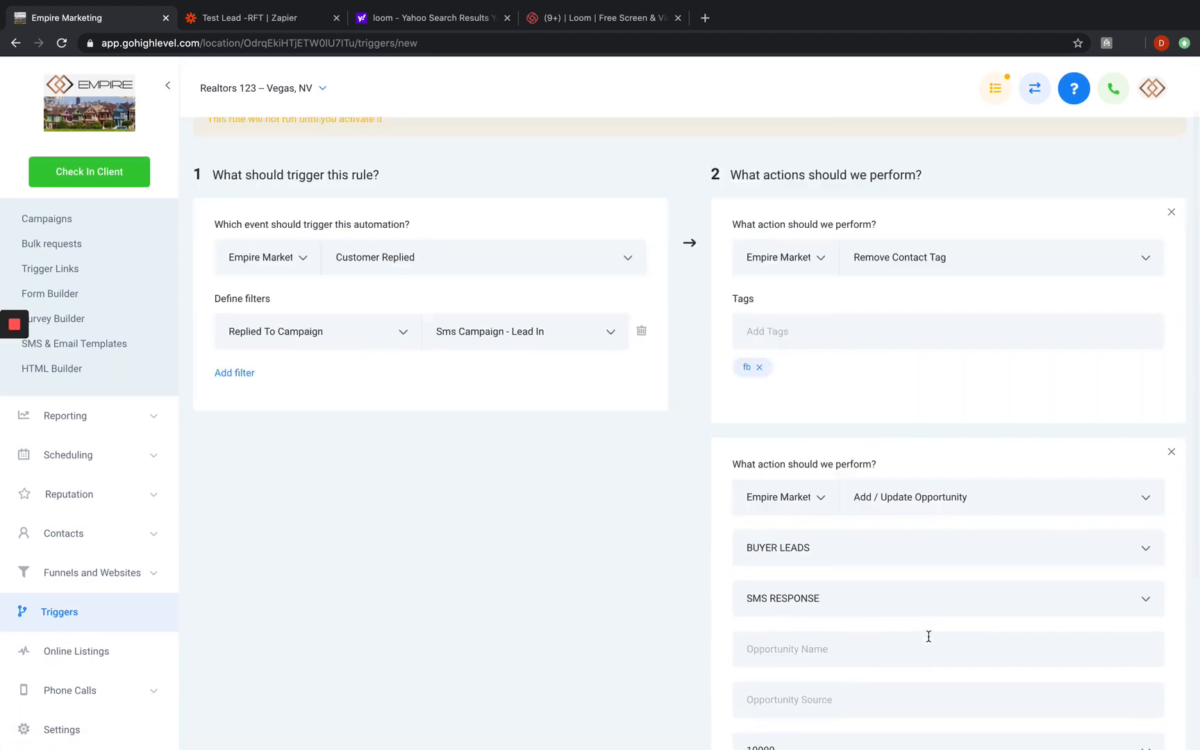
scroll(930, 638, "up", 2)
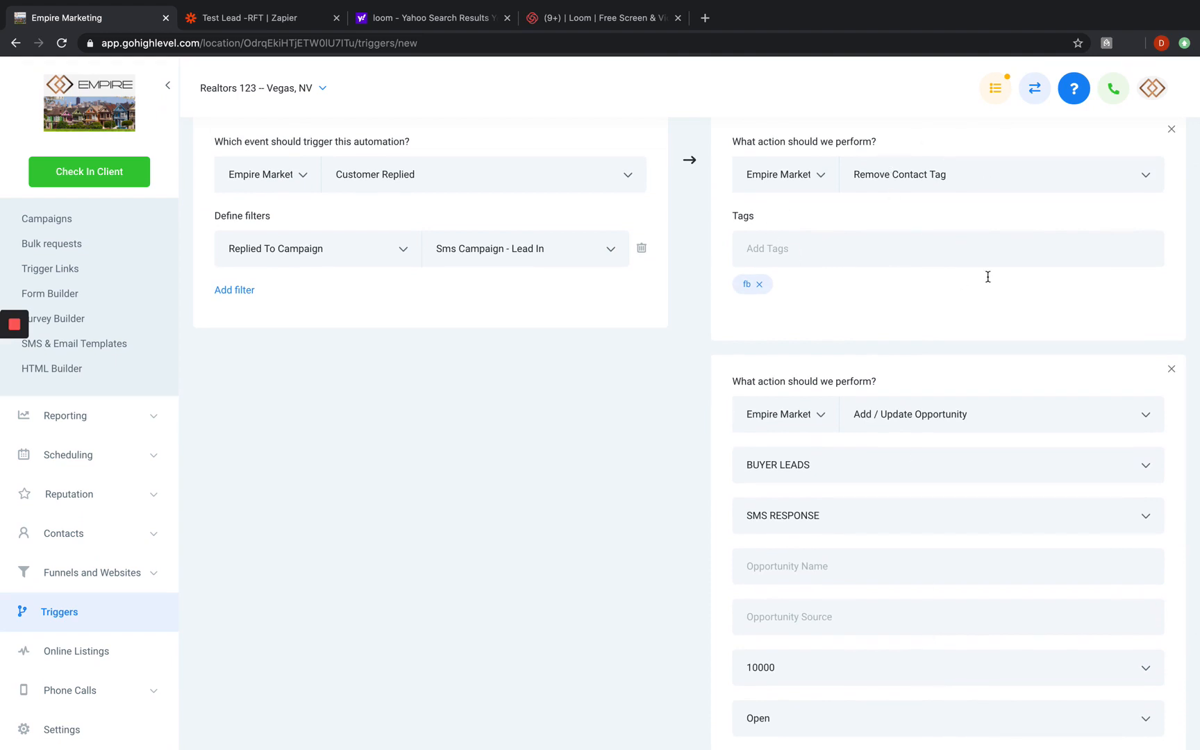
scroll(807, 447, "down", 3)
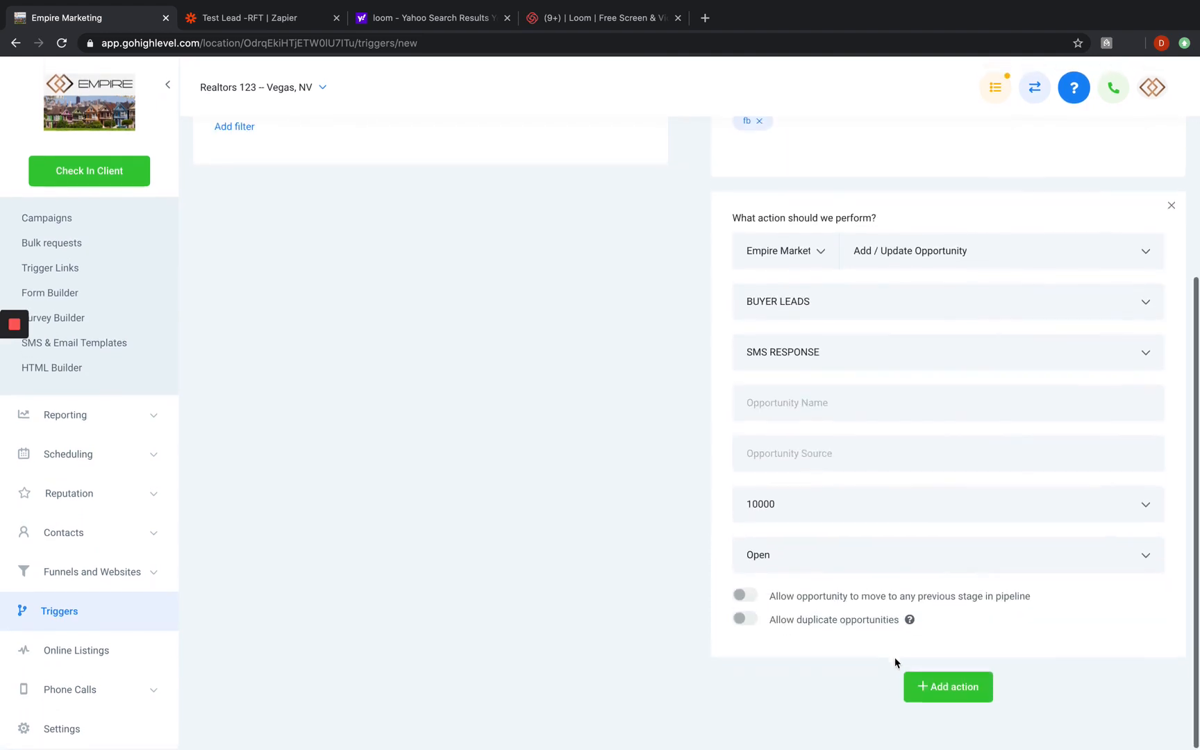
left_click(892, 698)
left_click(938, 687)
scroll(868, 674, "down", 2)
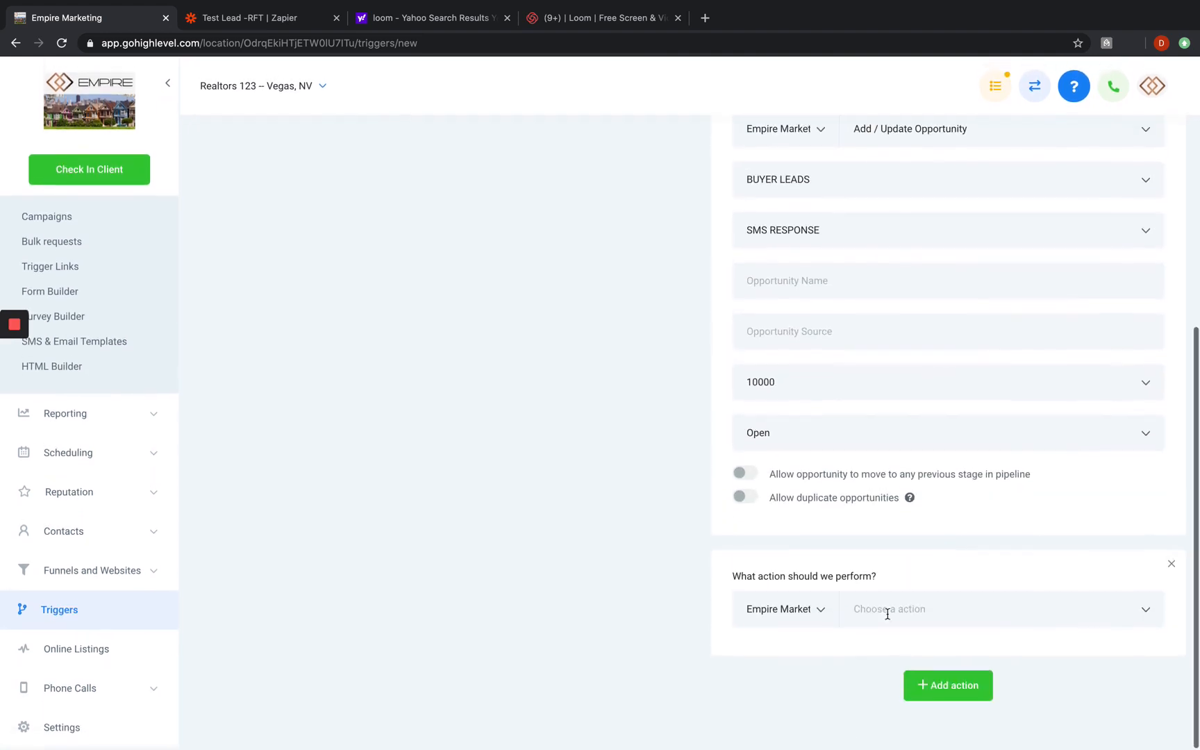
left_click(909, 600)
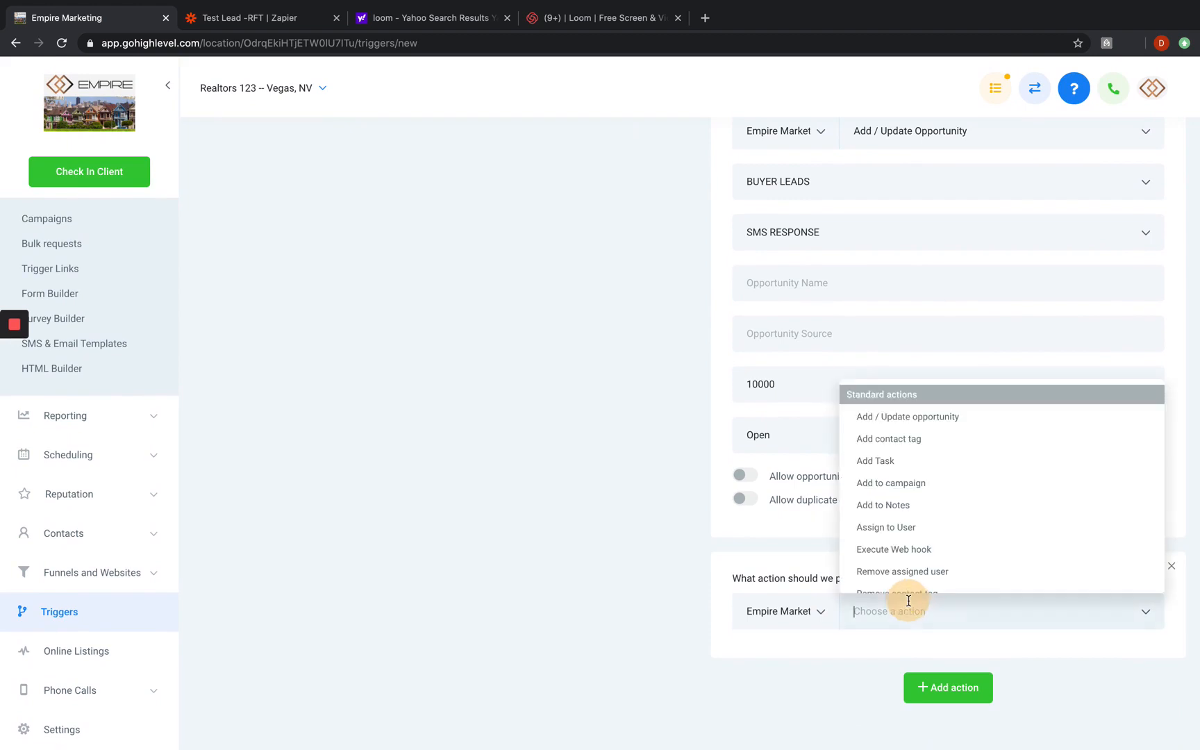
left_click(905, 439)
scroll(857, 722, "down", 2)
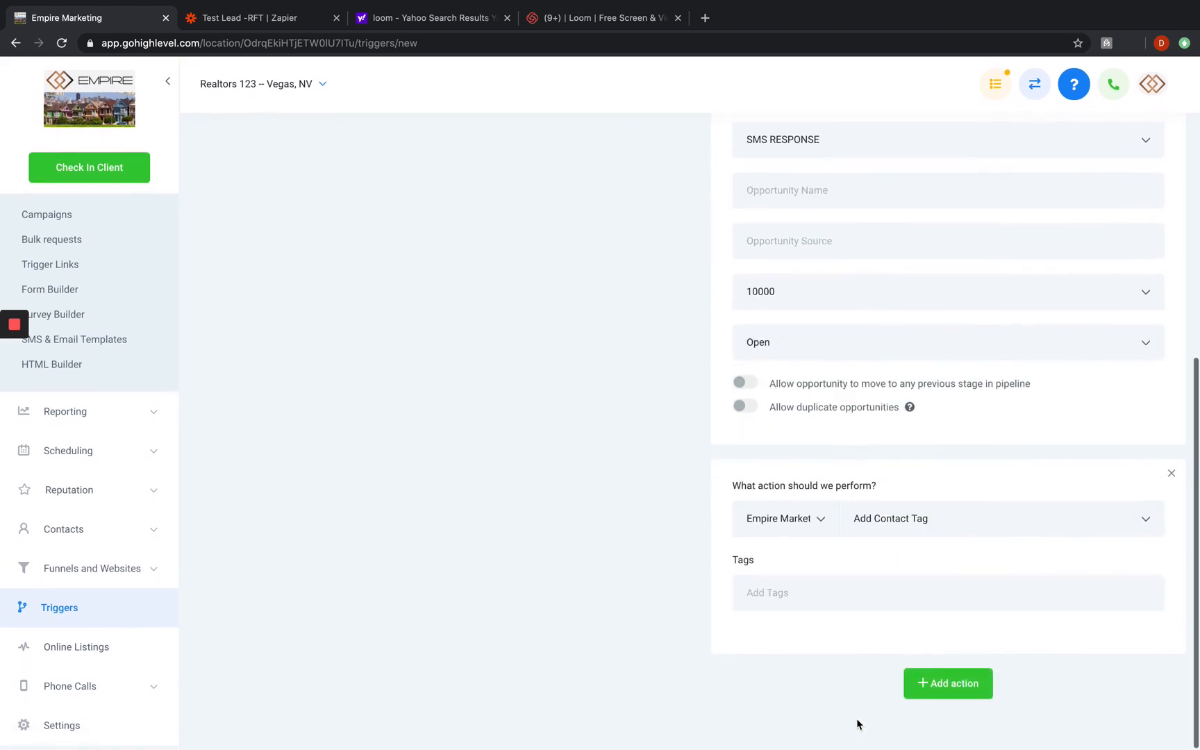
Step: Set the tag for the Add Contact Tag action to responded
left_click(823, 598)
type("M")
key("BackSpace")
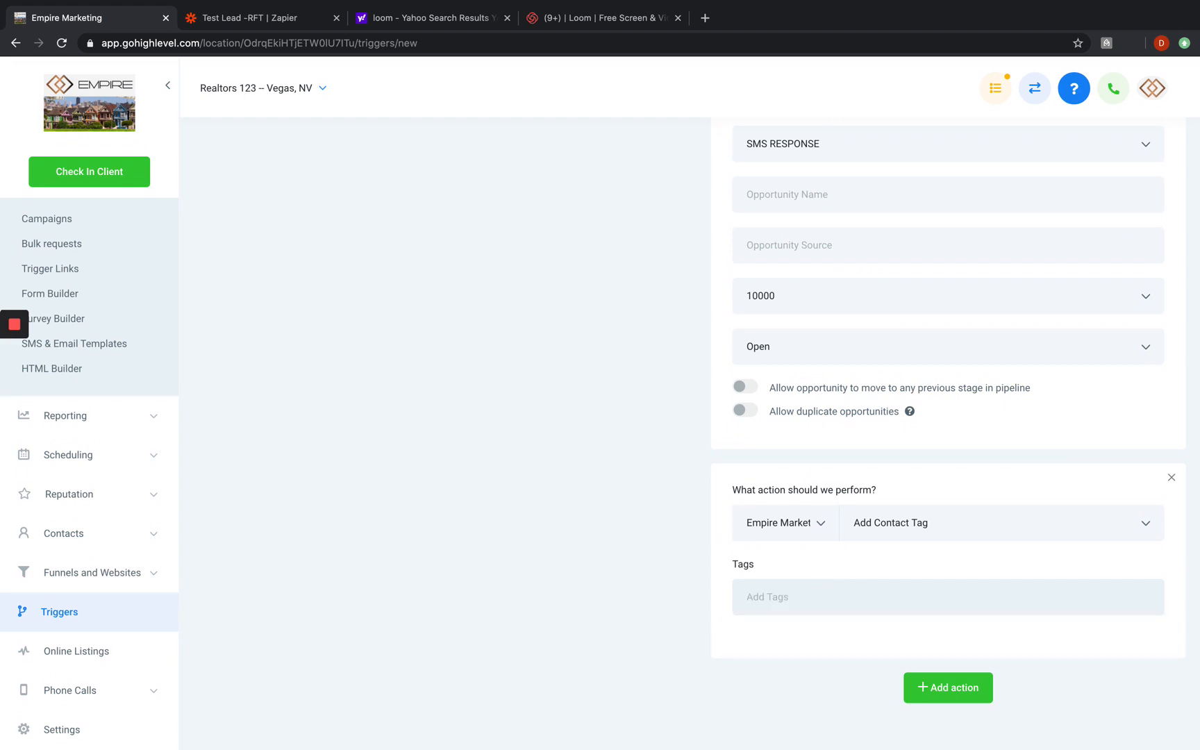
type("SMS RE")
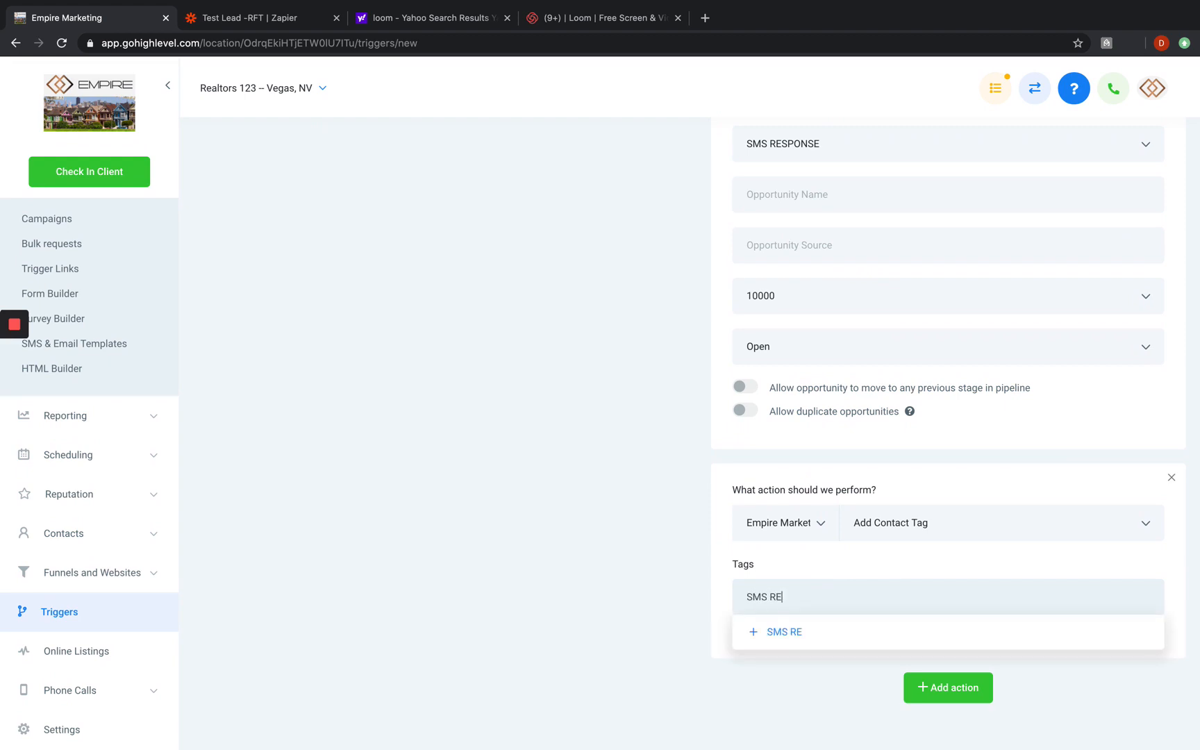
type("spi")
type("nse")
left_click_drag(831, 600, 697, 599)
key("BackSpace")
type("Responded")
left_click(793, 632)
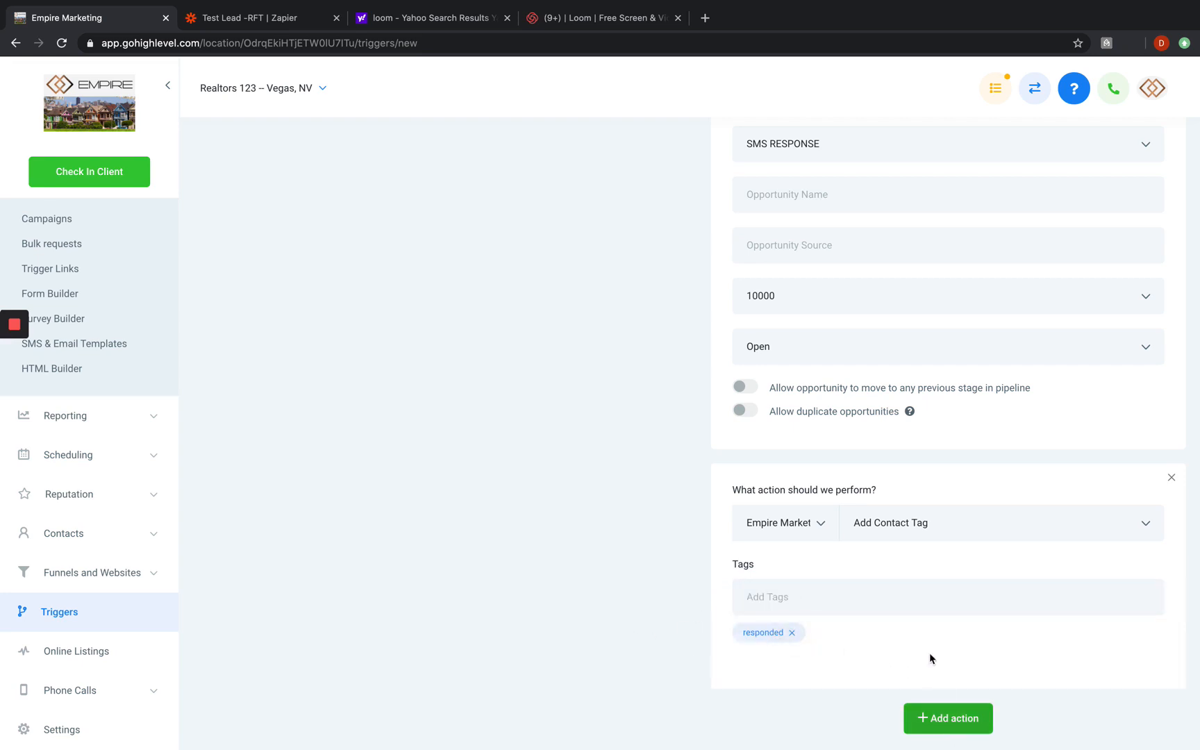
Step: Switch the SMS RESPONSE trigger from draft to Active and save it
scroll(908, 607, "down", 1)
scroll(909, 608, "up", 10)
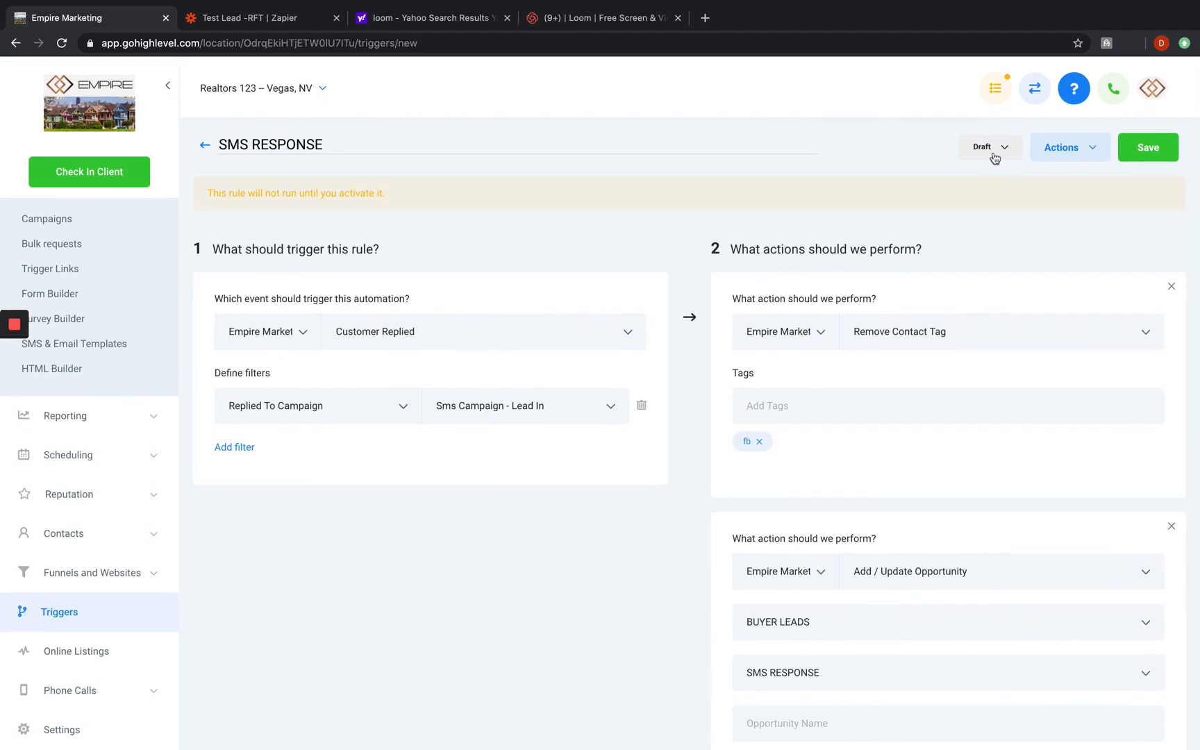
left_click(992, 148)
left_click(995, 179)
left_click(1162, 152)
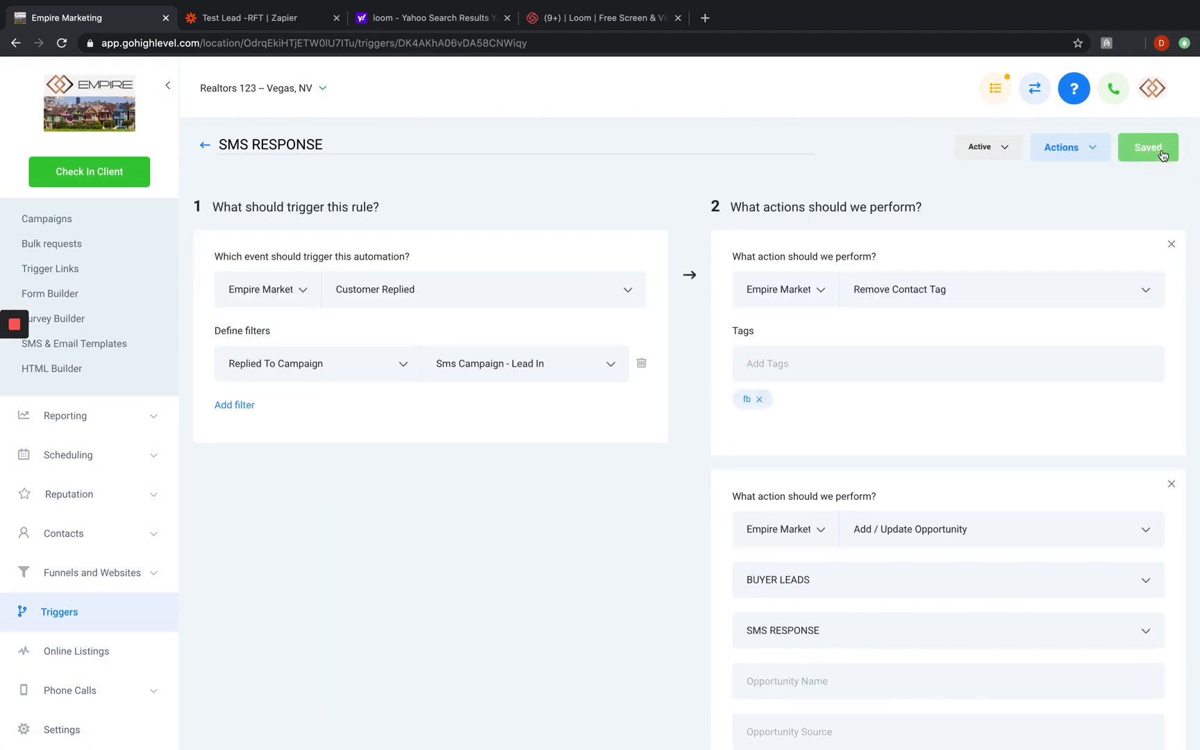
Step: Review the BUYER LEADS opportunities board and the messages in the SMS Campaign - LEAD IN campaign
scroll(19, 281, "up", 3)
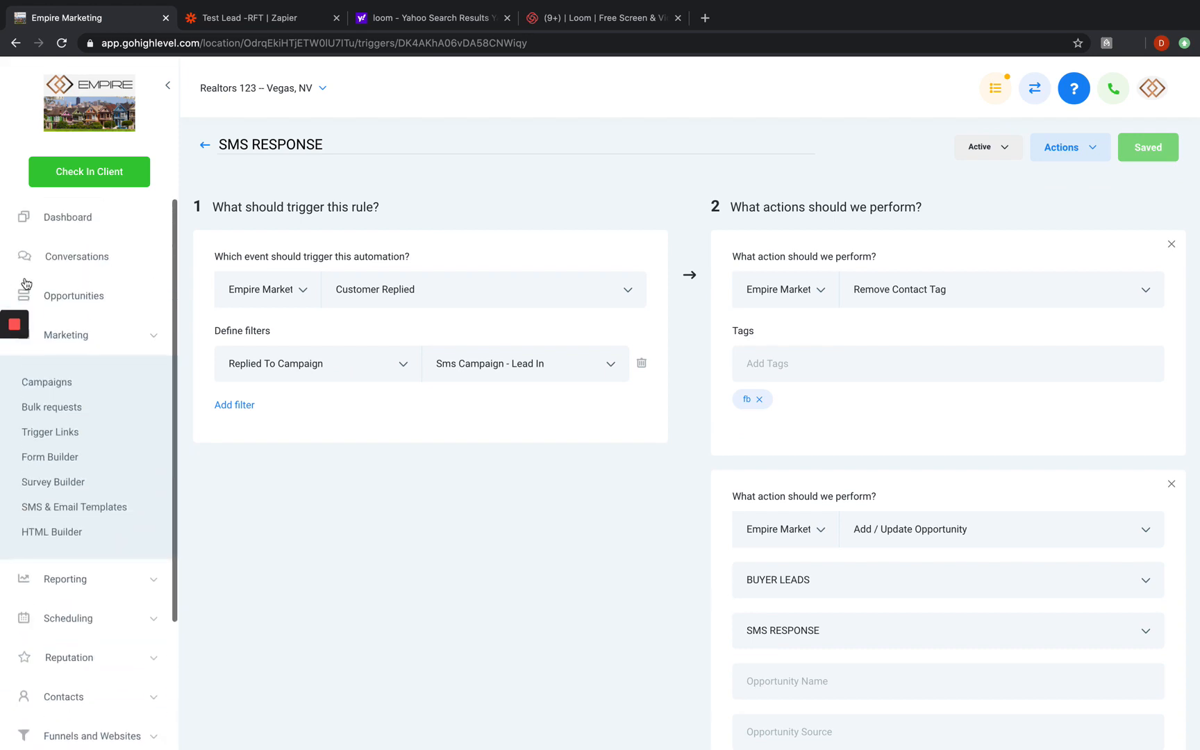
left_click(99, 306)
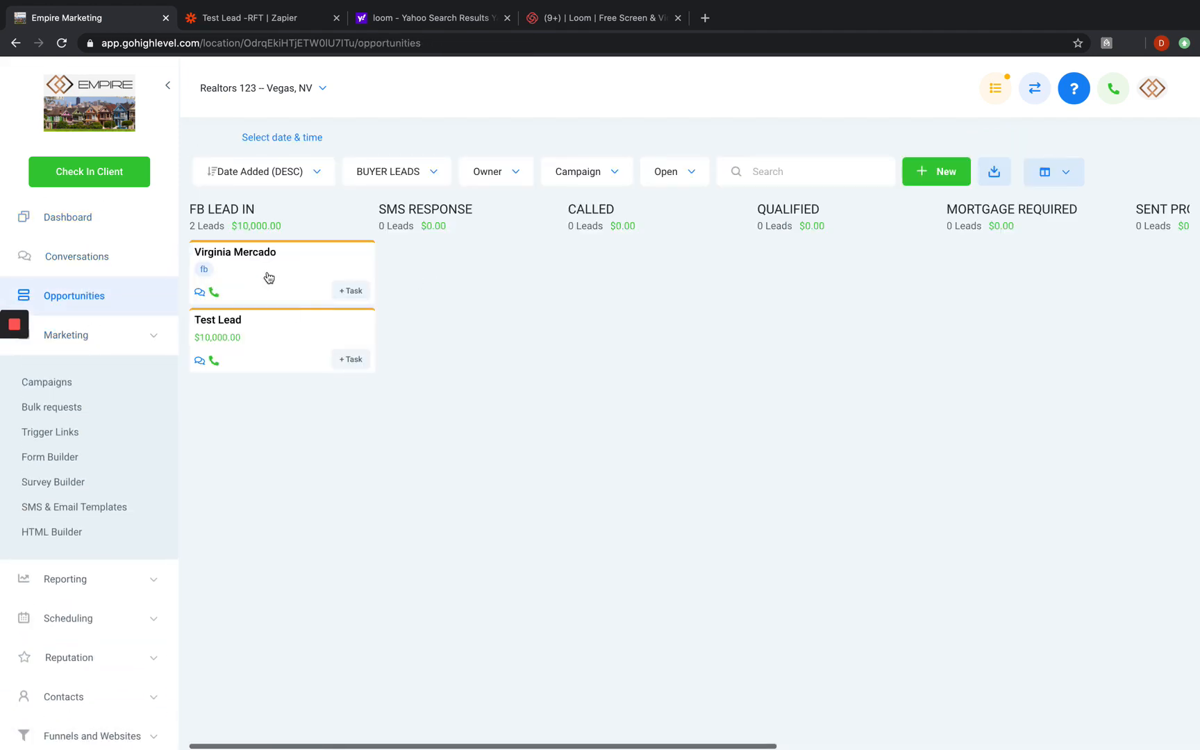
left_click(58, 383)
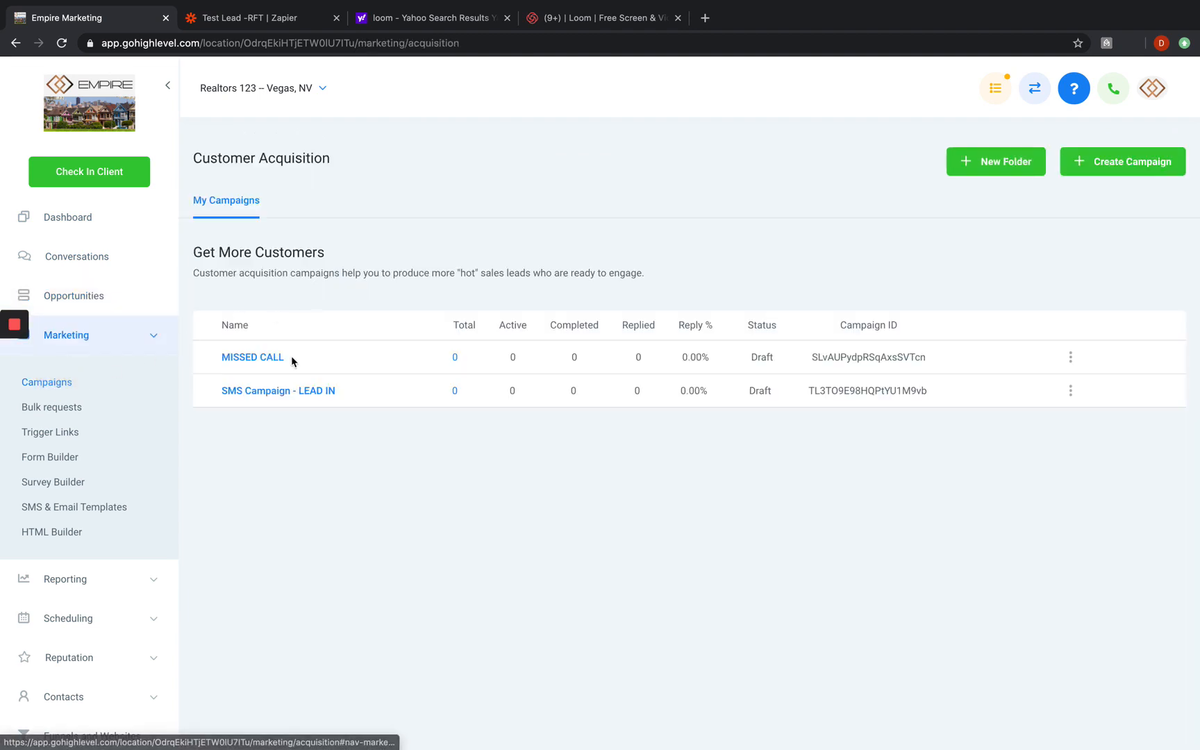
left_click(264, 393)
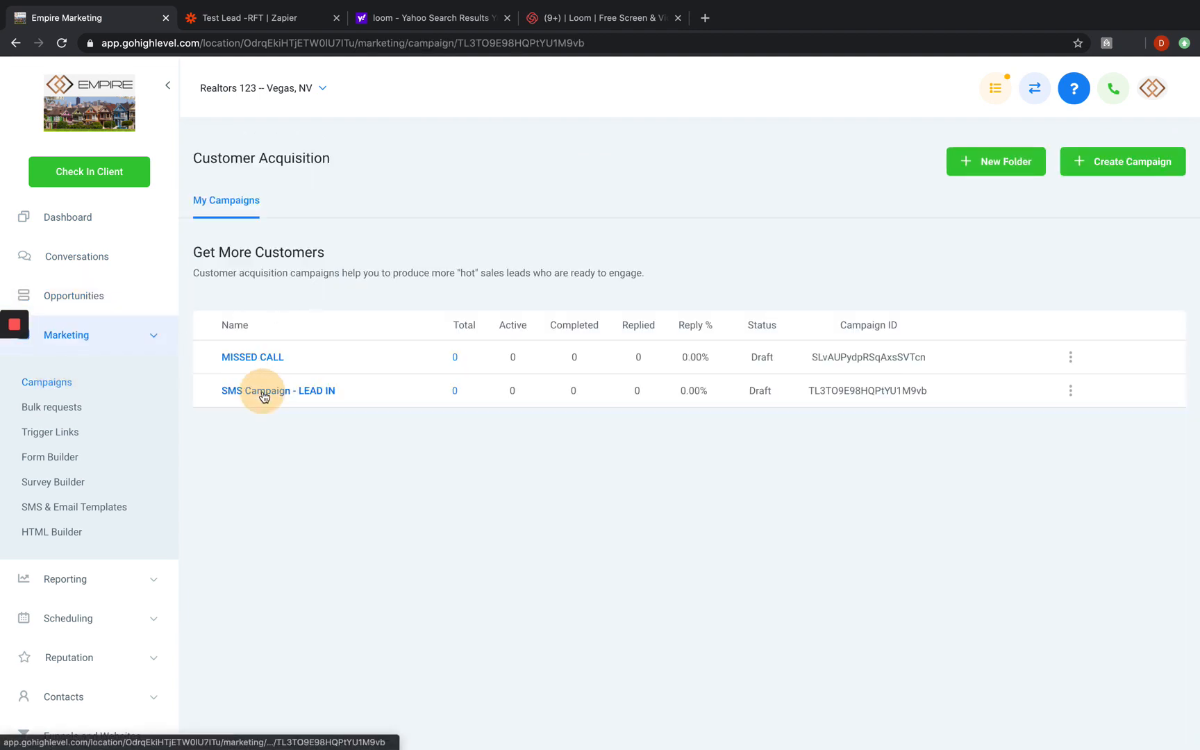
scroll(408, 471, "down", 3)
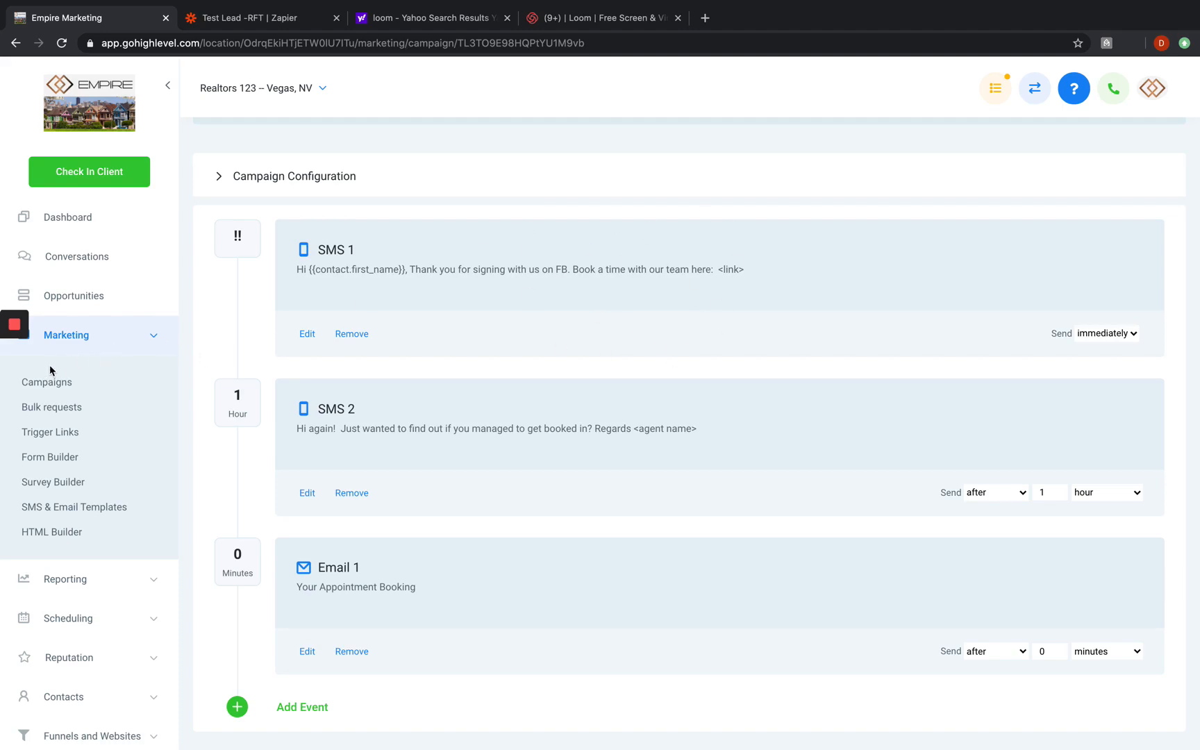
left_click(87, 297)
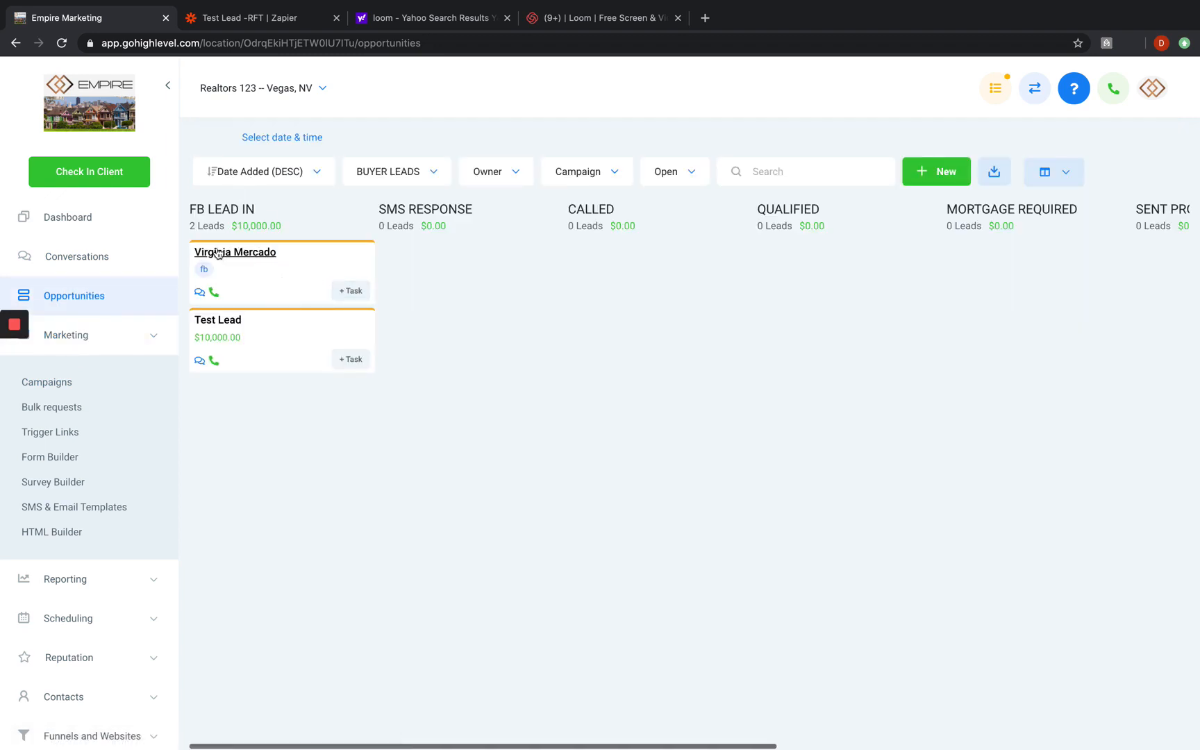
left_click_drag(301, 272, 299, 243)
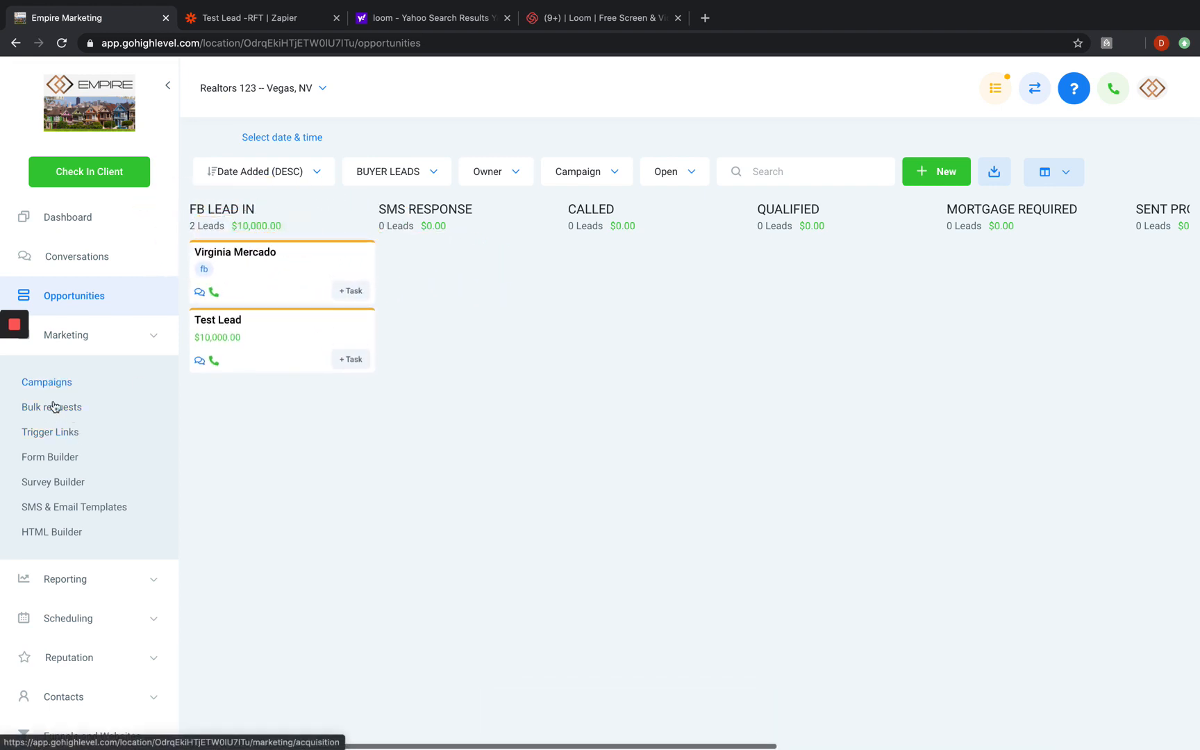
Step: Create a new marketing campaign named Responded
scroll(54, 410, "down", 2)
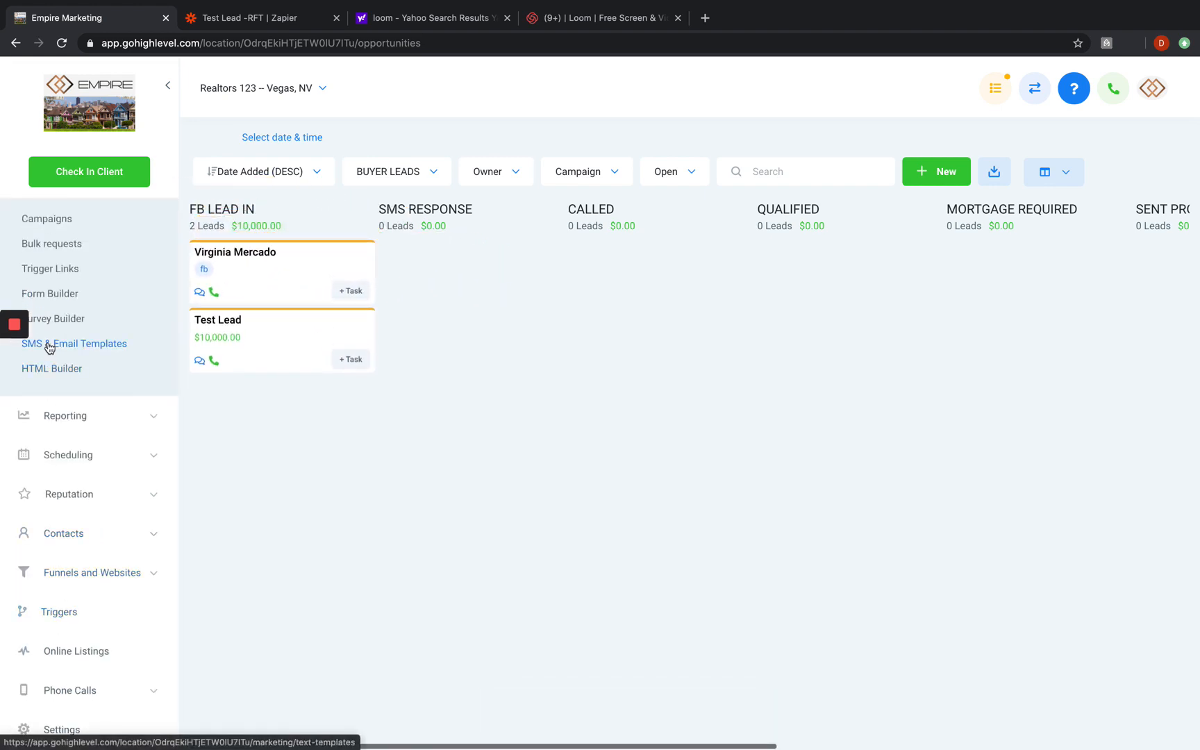
scroll(46, 344, "up", 2)
left_click(53, 381)
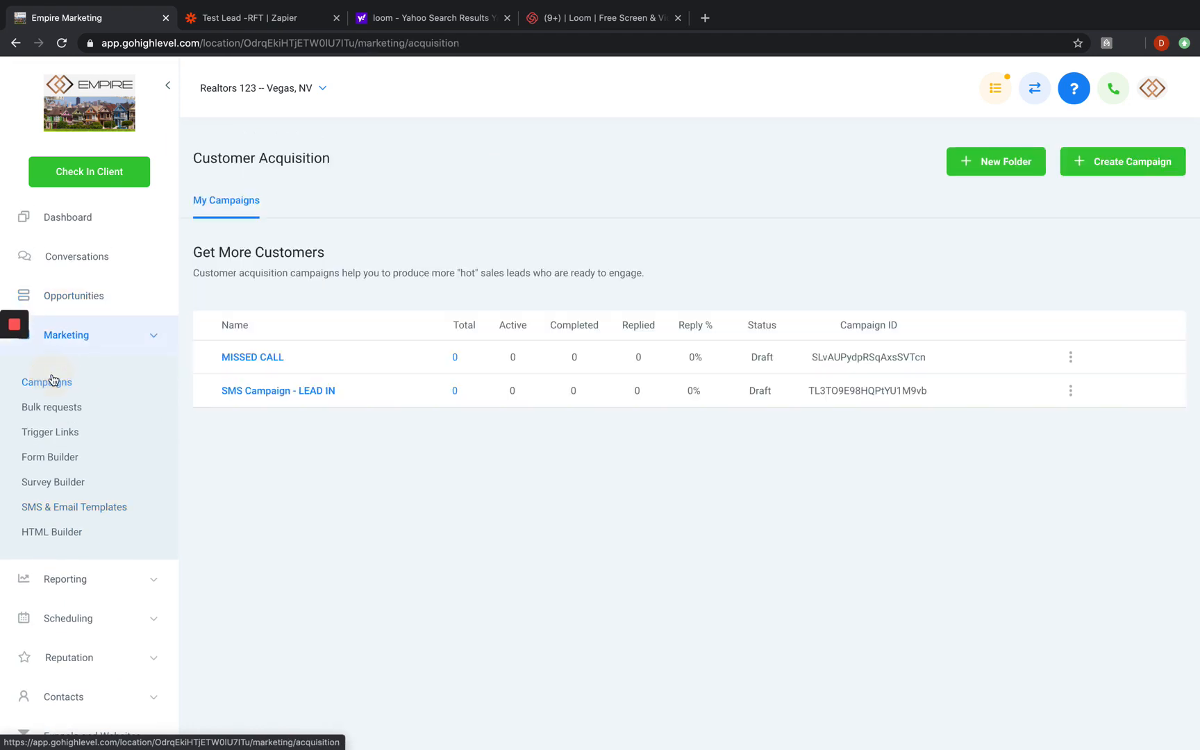
left_click(1157, 161)
left_click(605, 187)
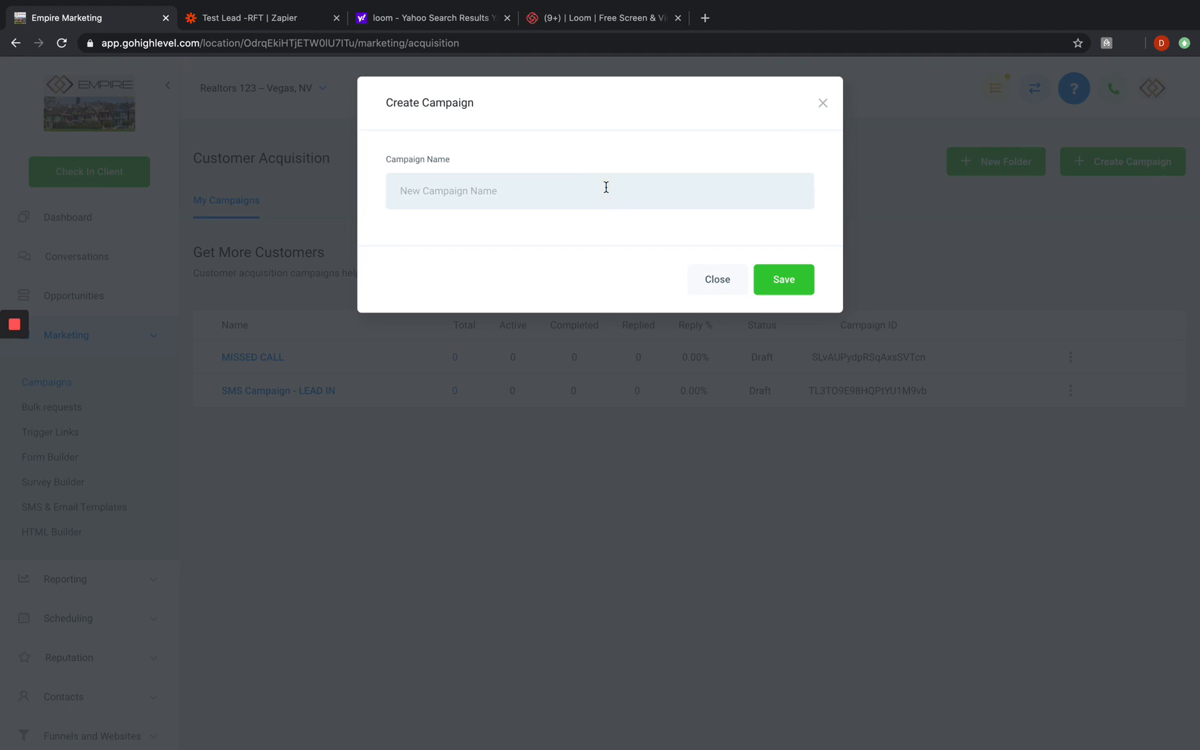
type("Responded")
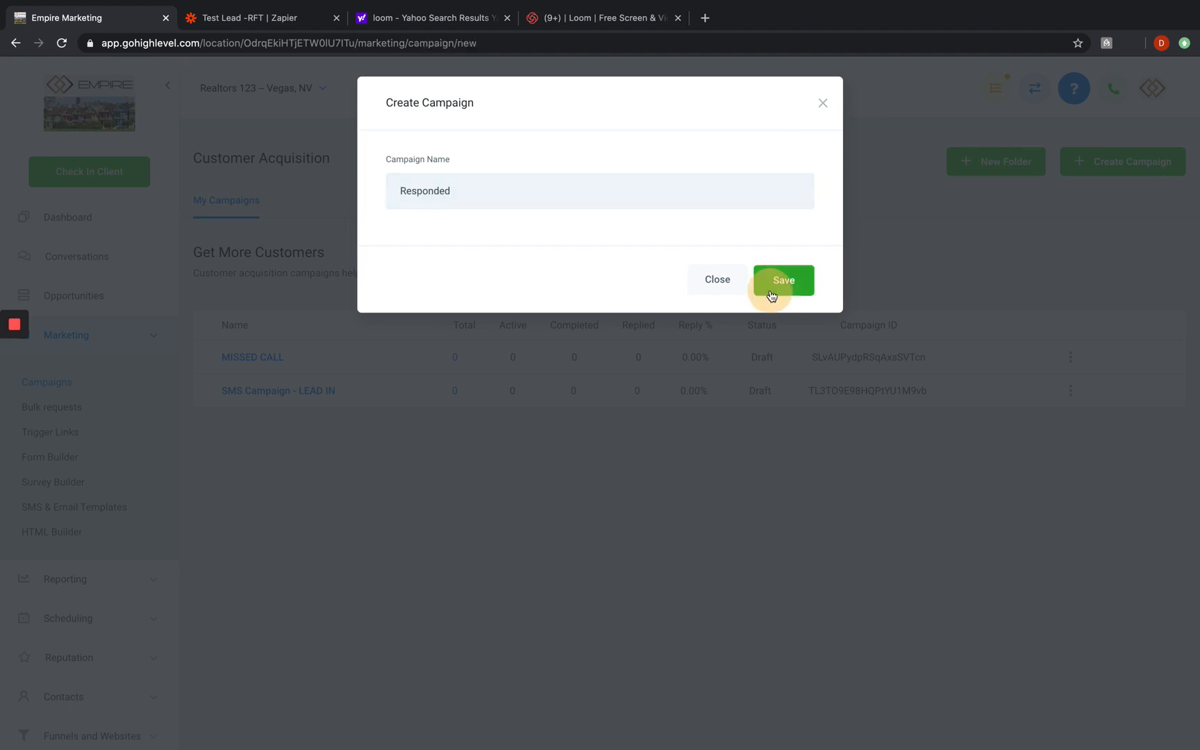
left_click(772, 287)
Step: Add an SMS event to the Responded campaign
left_click(364, 335)
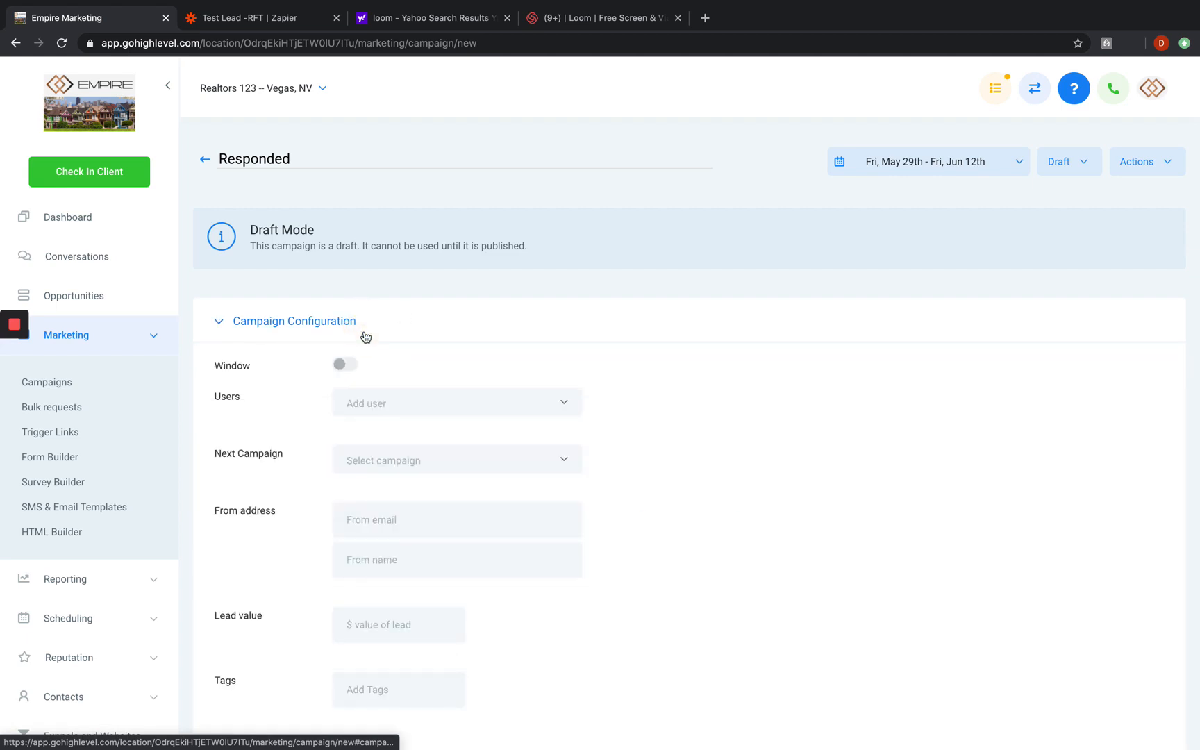
left_click(385, 322)
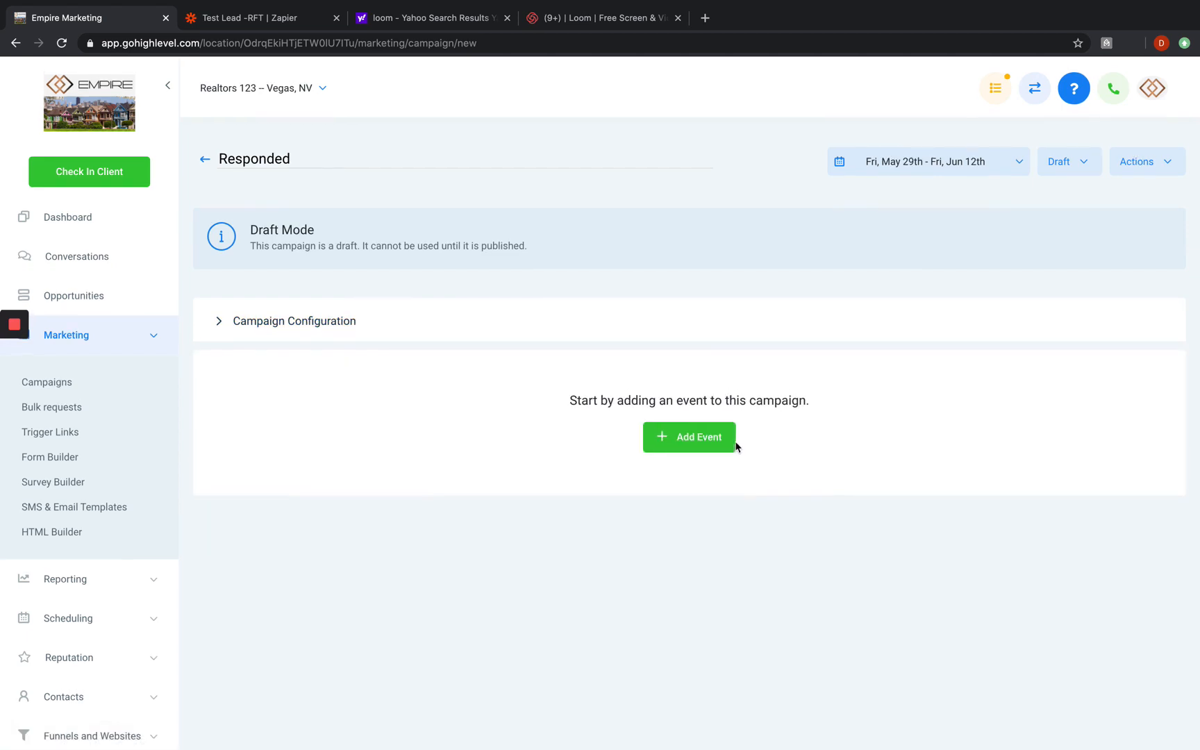
left_click(689, 438)
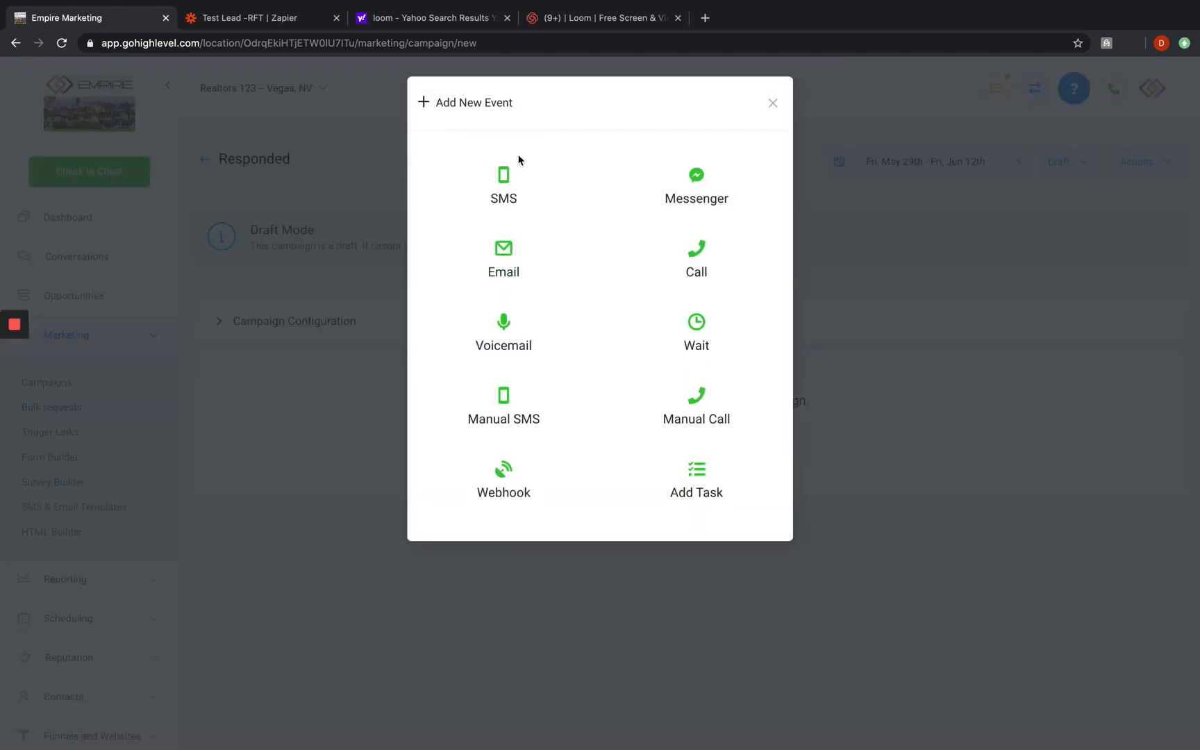
left_click(509, 176)
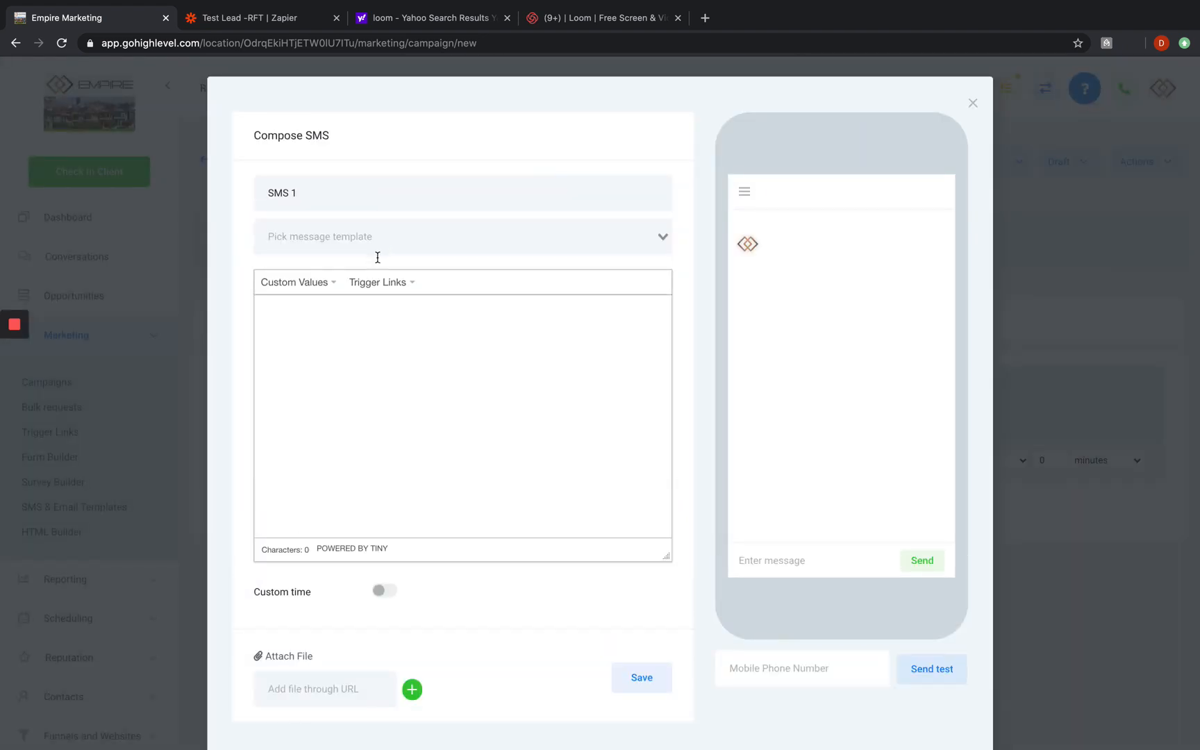
Step: Start the SMS with the greeting "Hi {{contact.first_name}}," using the contact's first name custom value, and begin a new paragraph
type("Hi")
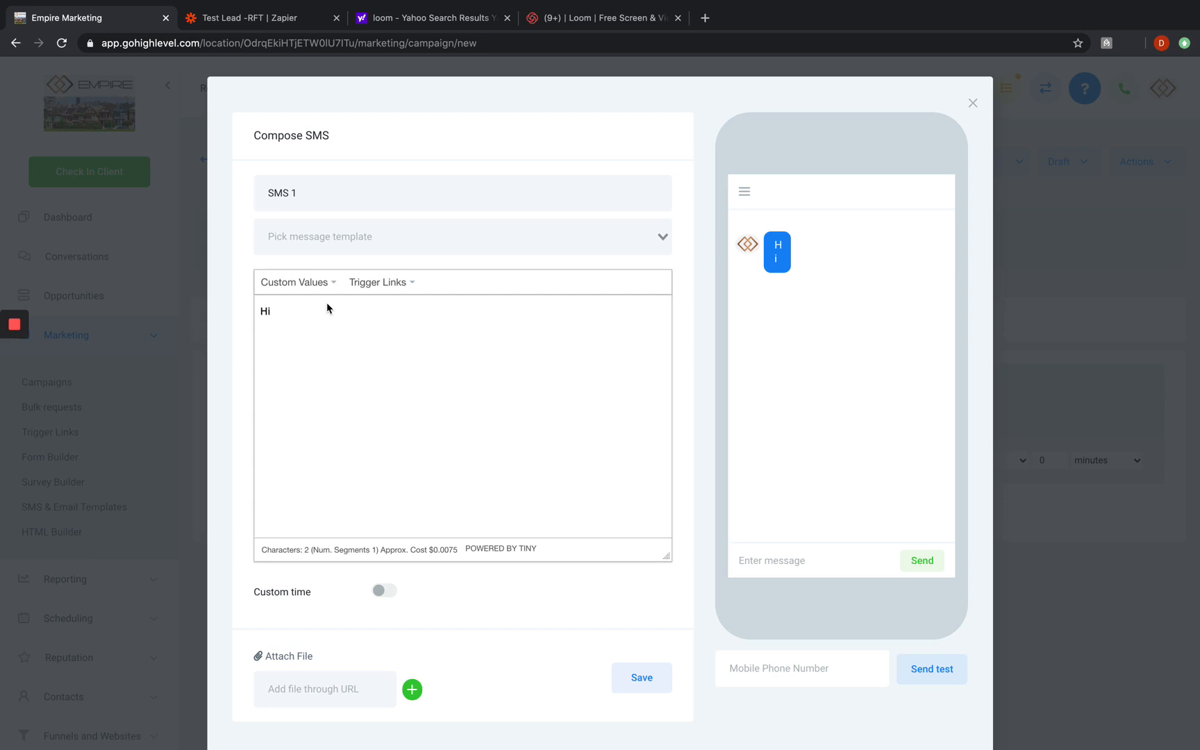
left_click(305, 285)
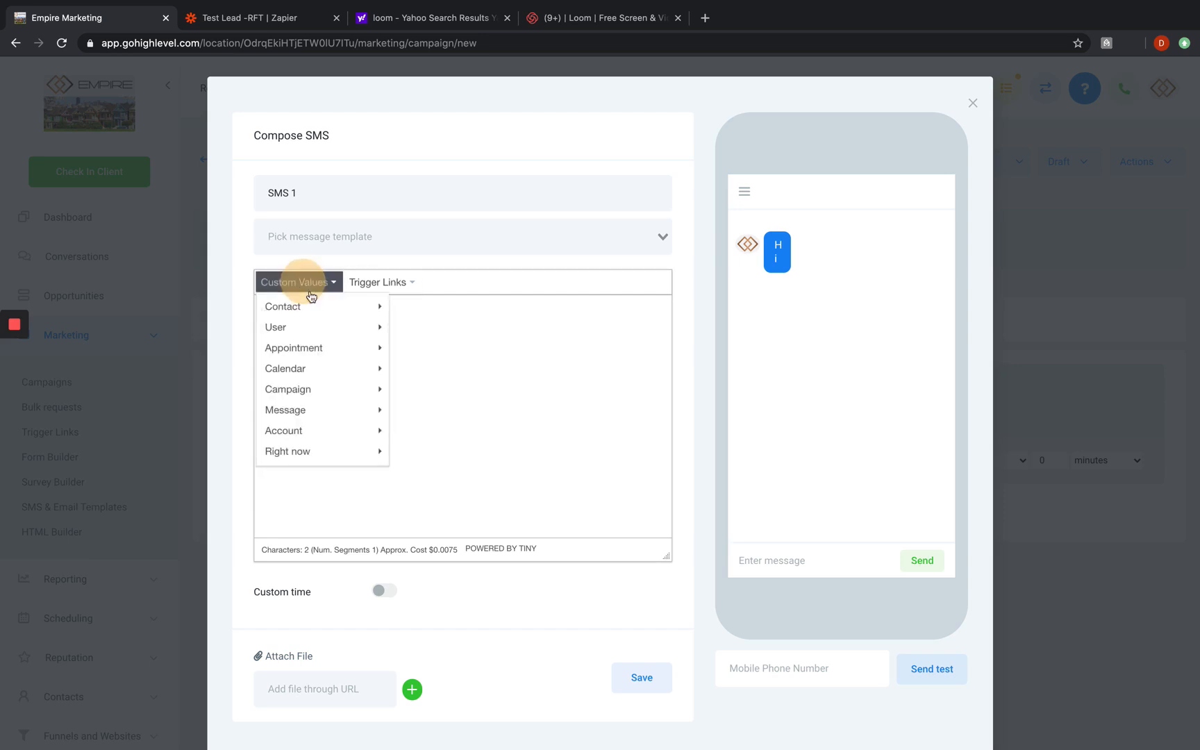
mouse_move(327, 306)
left_click(445, 333)
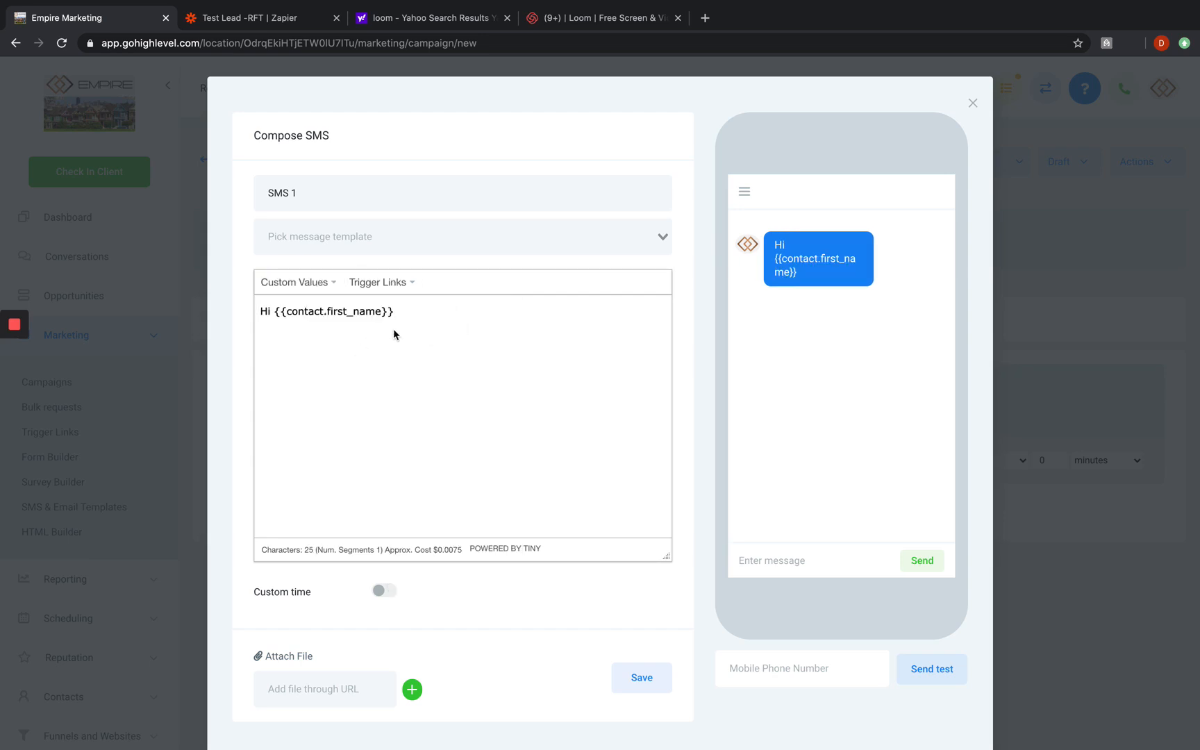
type(",")
key("Return")
key("Return")
Step: Write "thank you for coming back to me." as the second paragraph of the SMS
type("th")
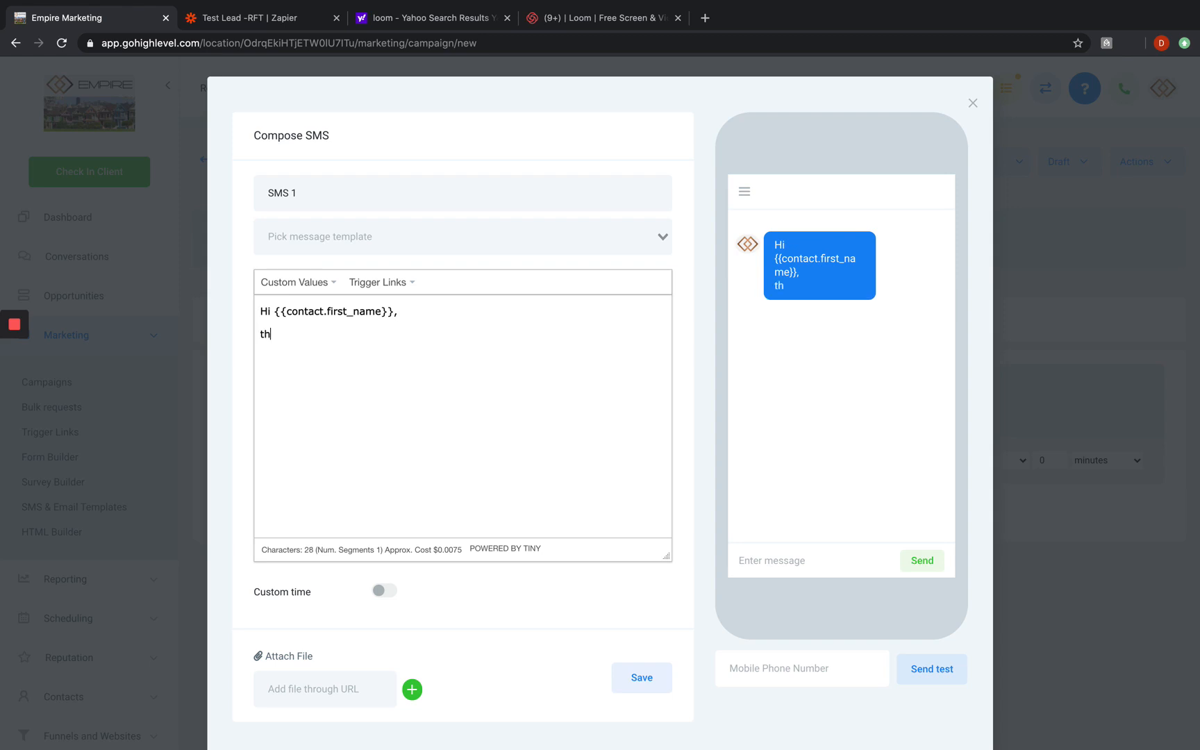
type("ank you for resp")
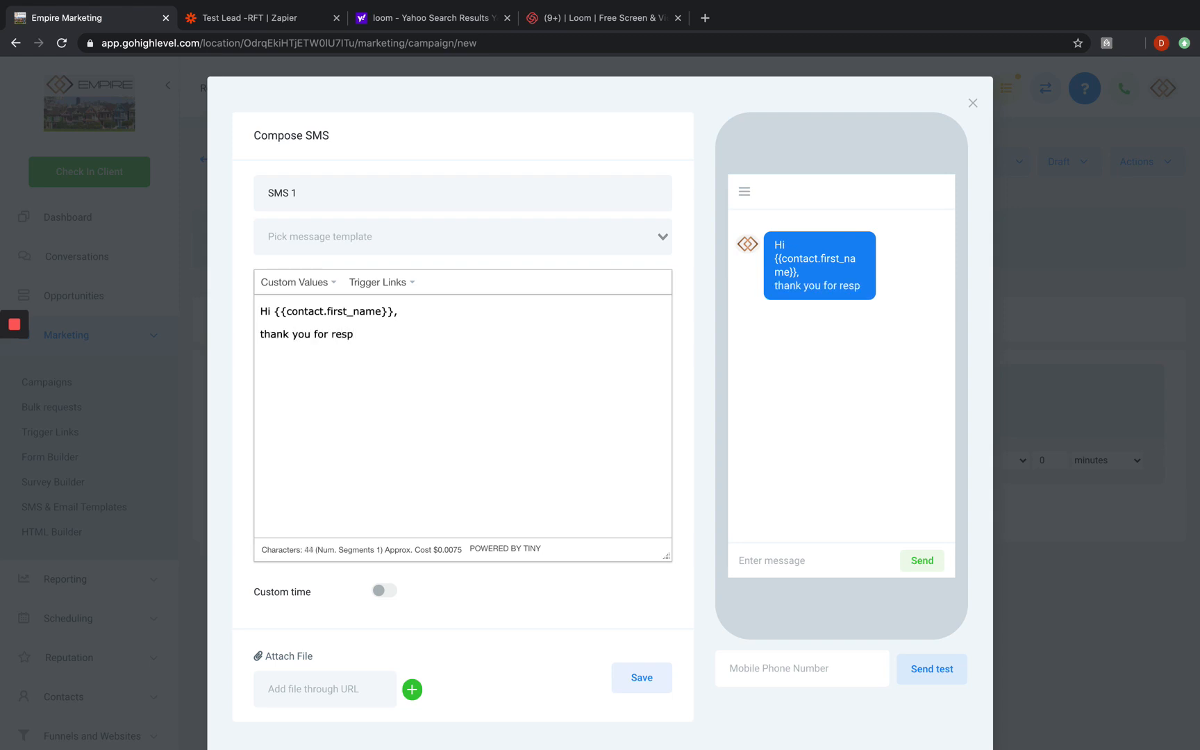
key("BackSpace")
key("BackSpace")
key("BackSpace")
key("BackSpace")
type("coming ")
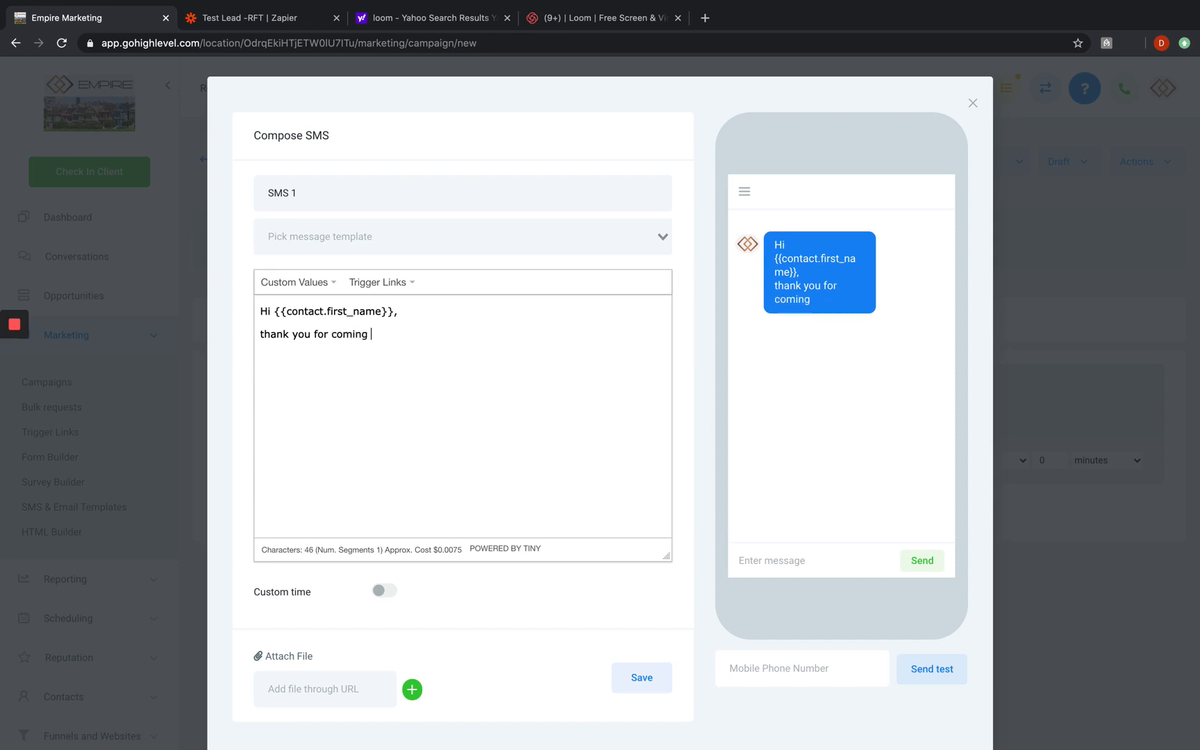
type("back to me. ")
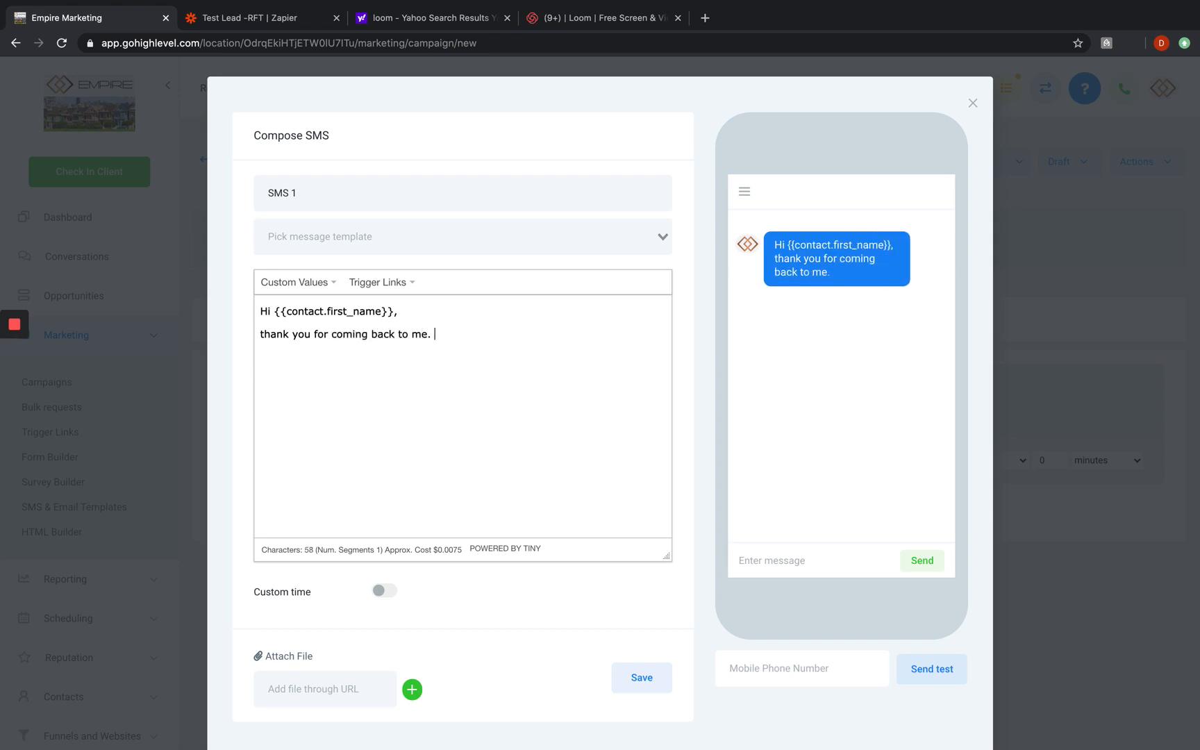
Step: Continue the SMS with "Look out for one of our agent who will give you a call shortly." and save it
type("Looout for one of our ")
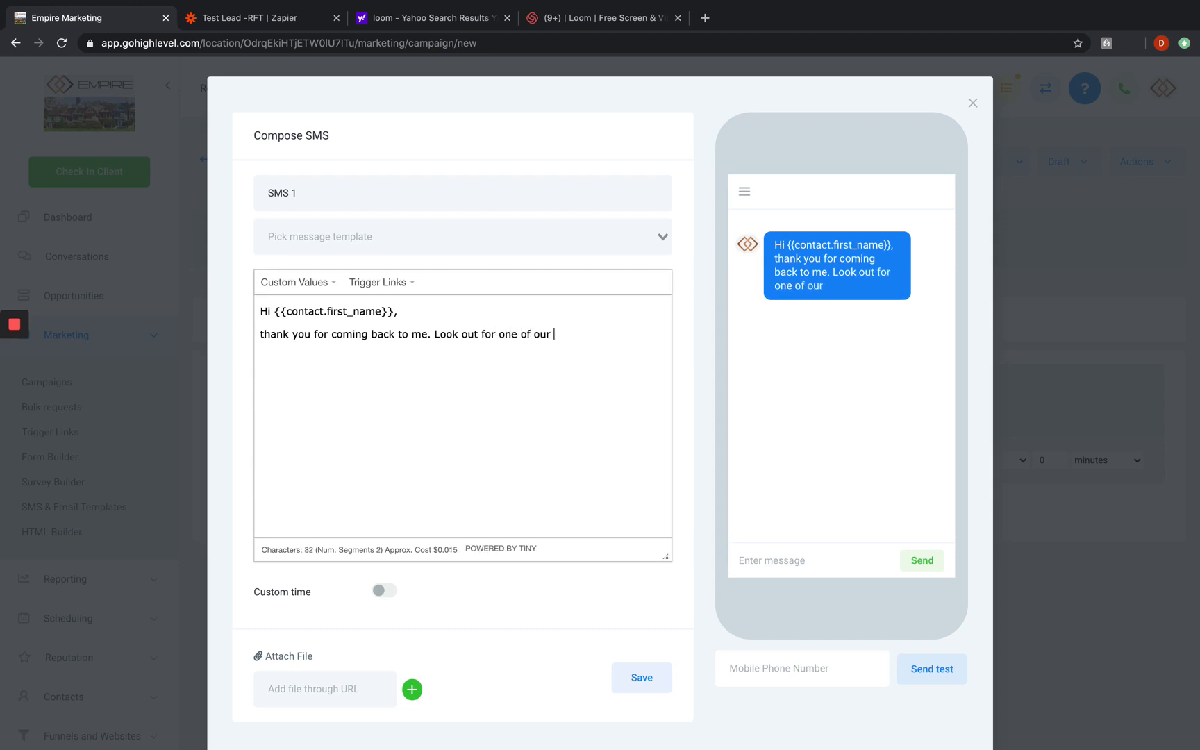
type("opera")
key("BackSpace")
key("BackSpace")
type("agent")
key("BackSpace")
type("who iwll")
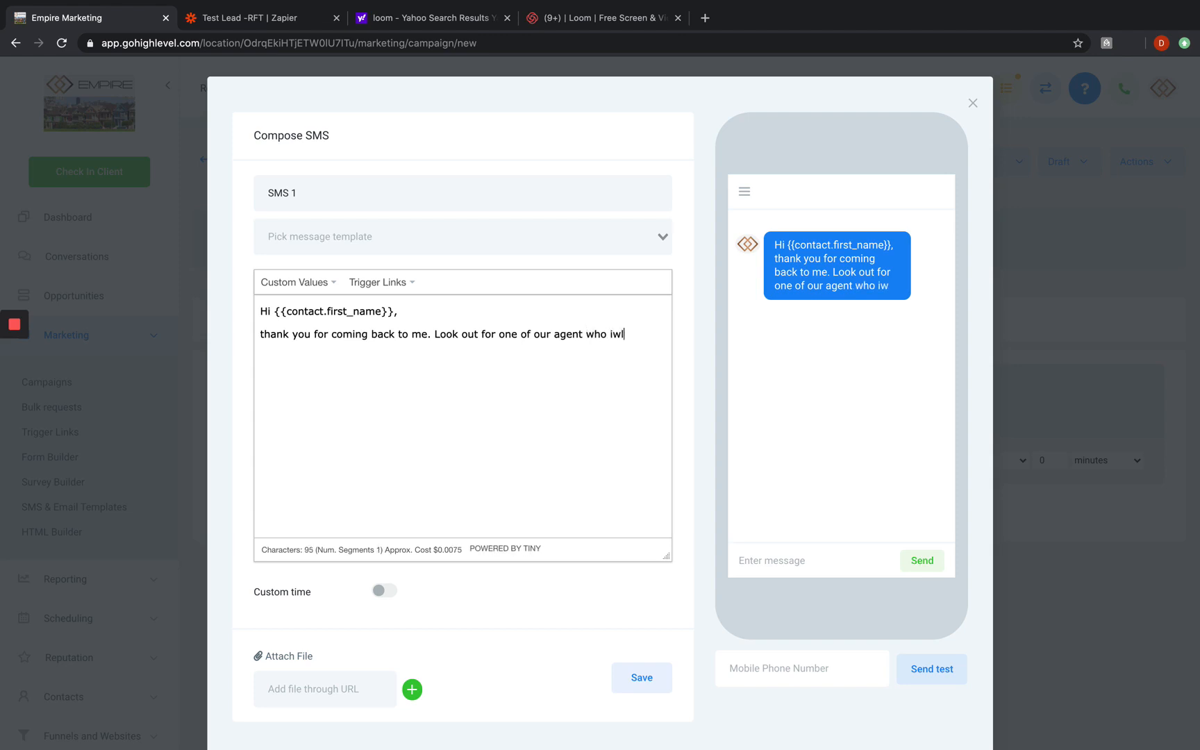
key("BackSpace")
key("BackSpace")
key("BackSpace")
key("BackSpace")
type("will give you a call ")
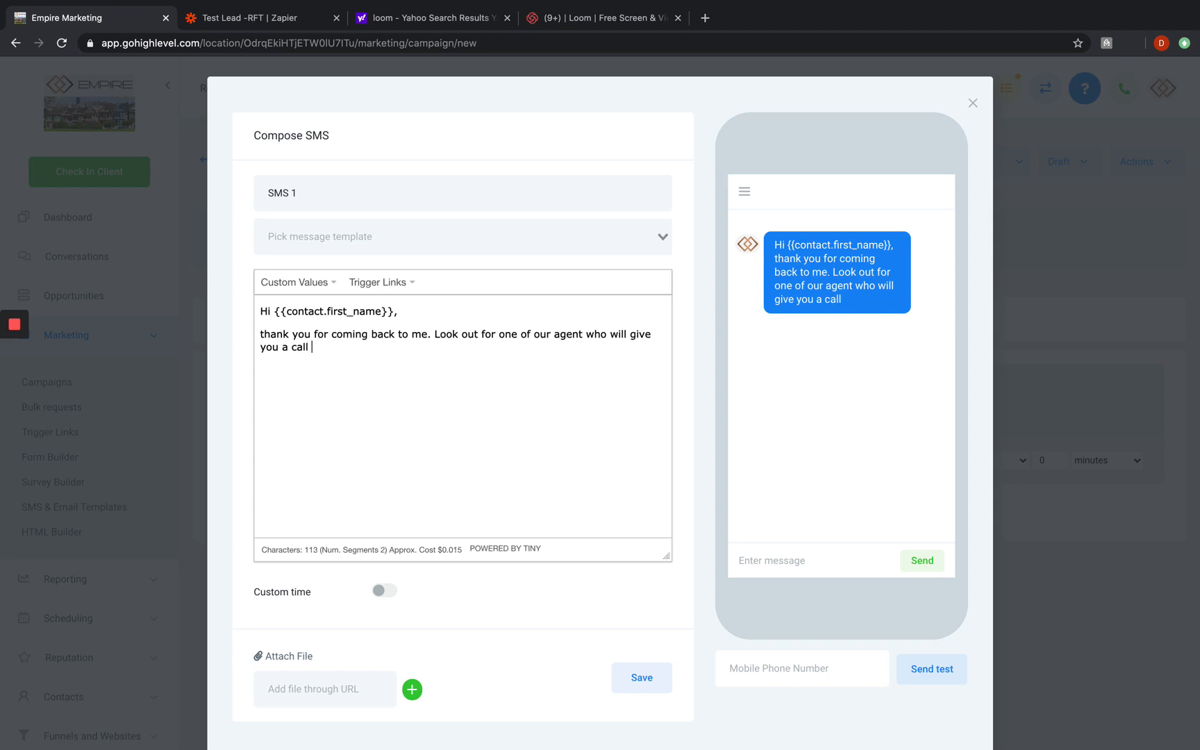
type("shortly.")
key("Return")
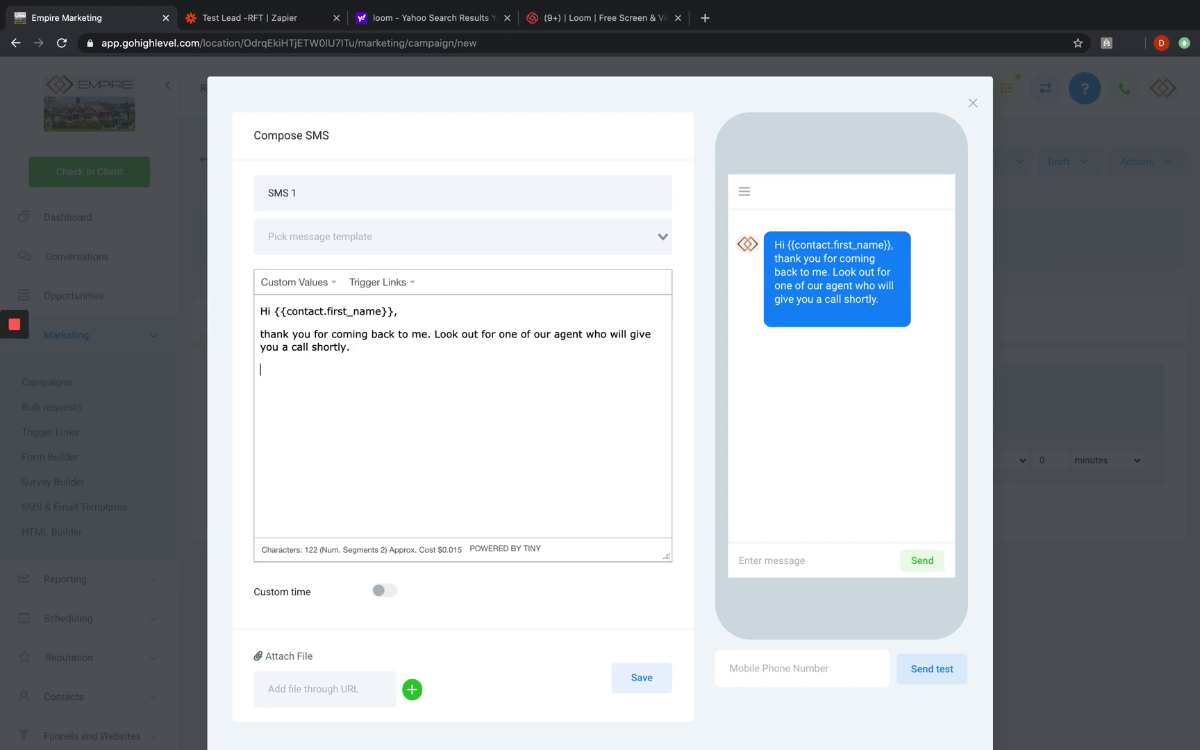
key("BackSpace")
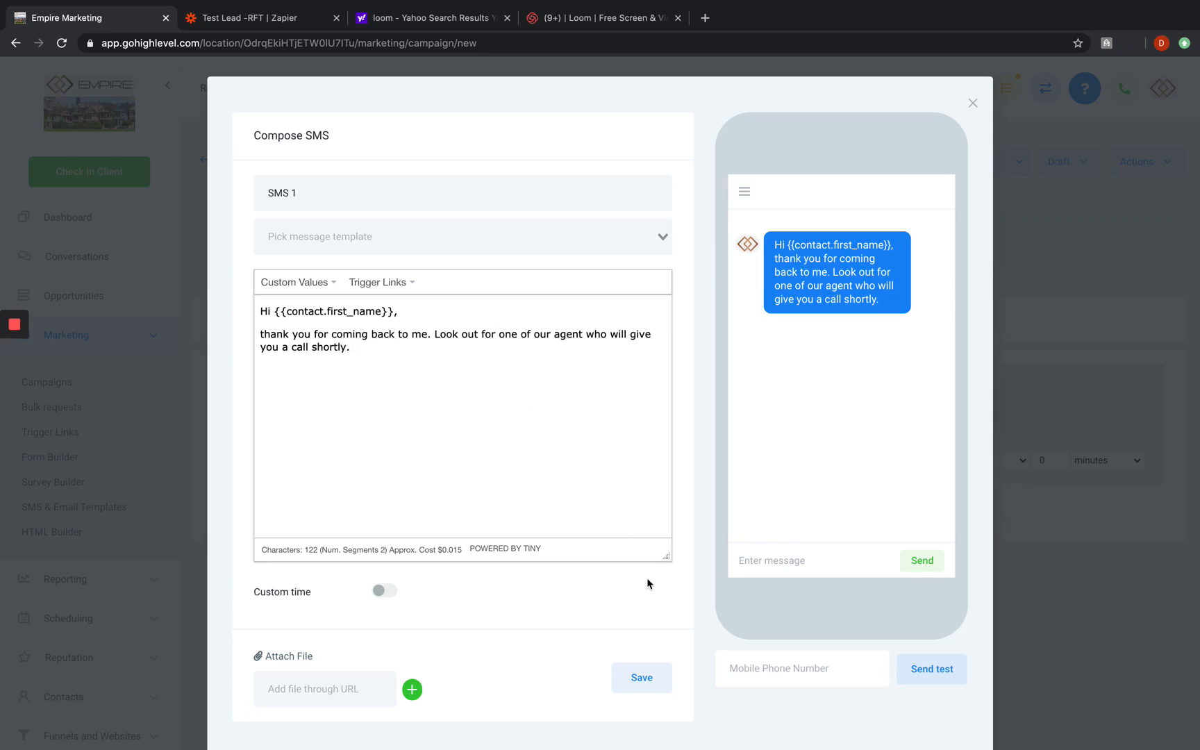
left_click(642, 678)
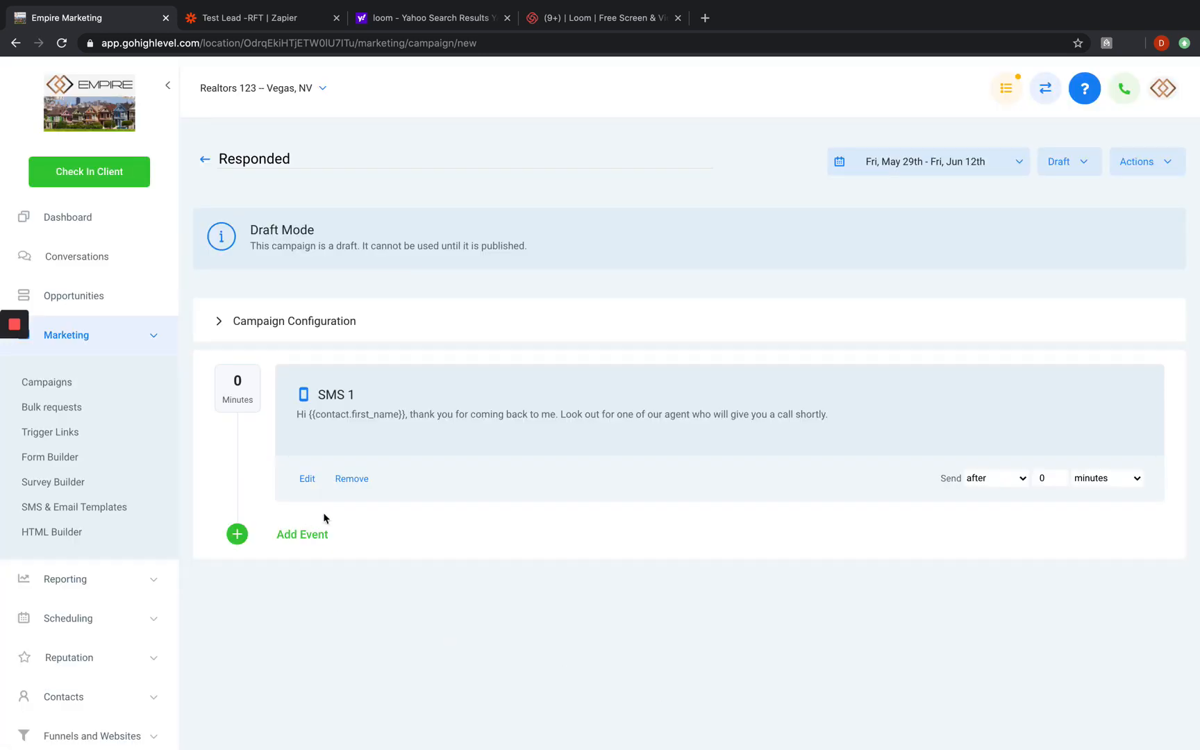
Step: Add a second SMS event to the campaign, beginning "We are very busy at present, if you really want to get through to our"
left_click(303, 534)
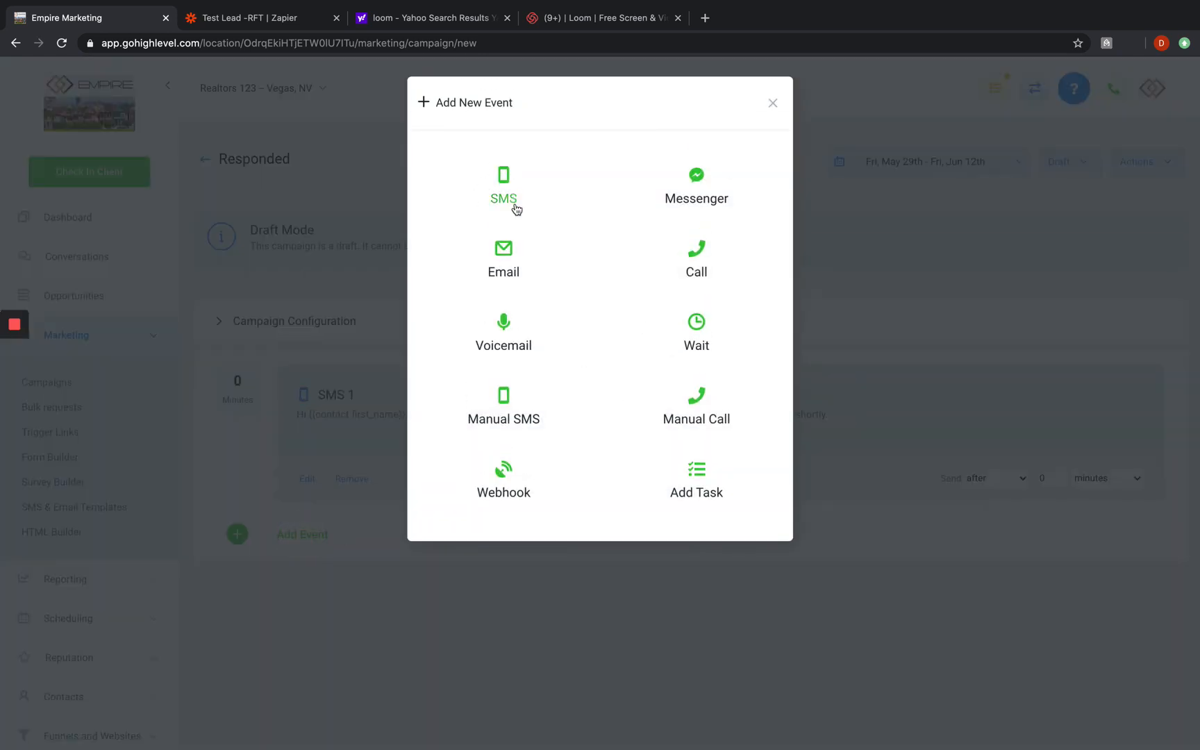
left_click(505, 186)
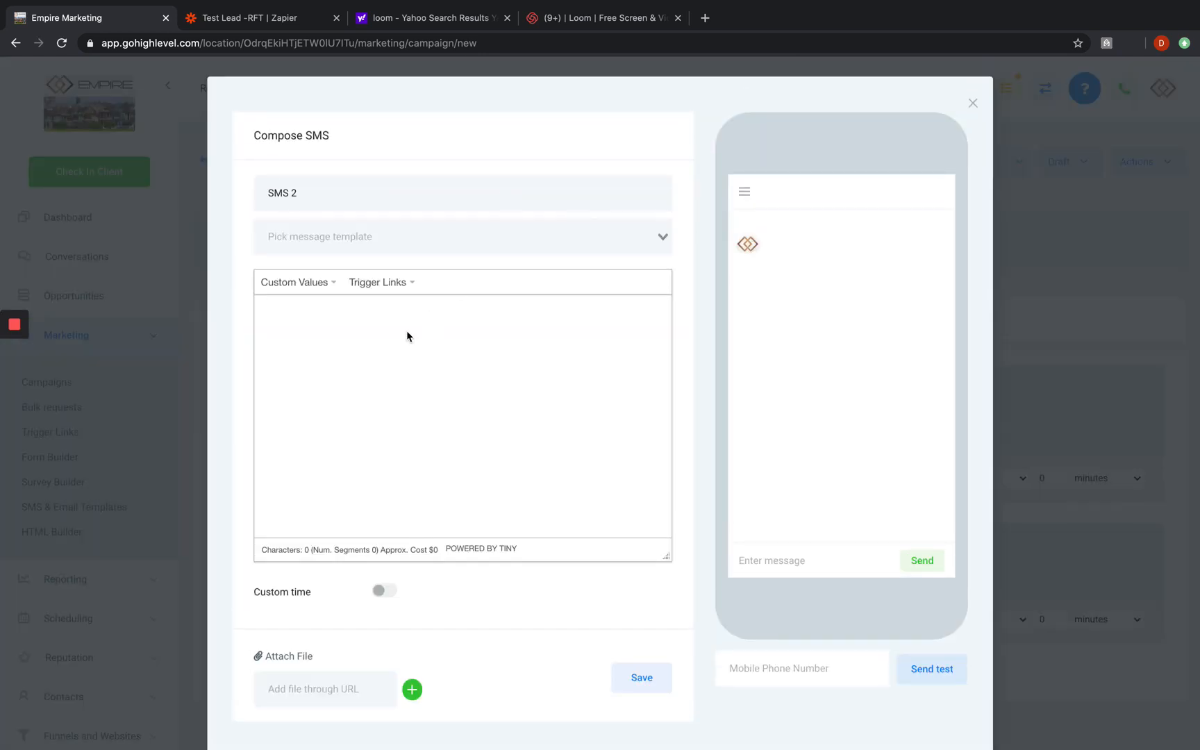
left_click(405, 324)
type("We")
key("BackSpace")
key("BackSpace")
type("We are ")
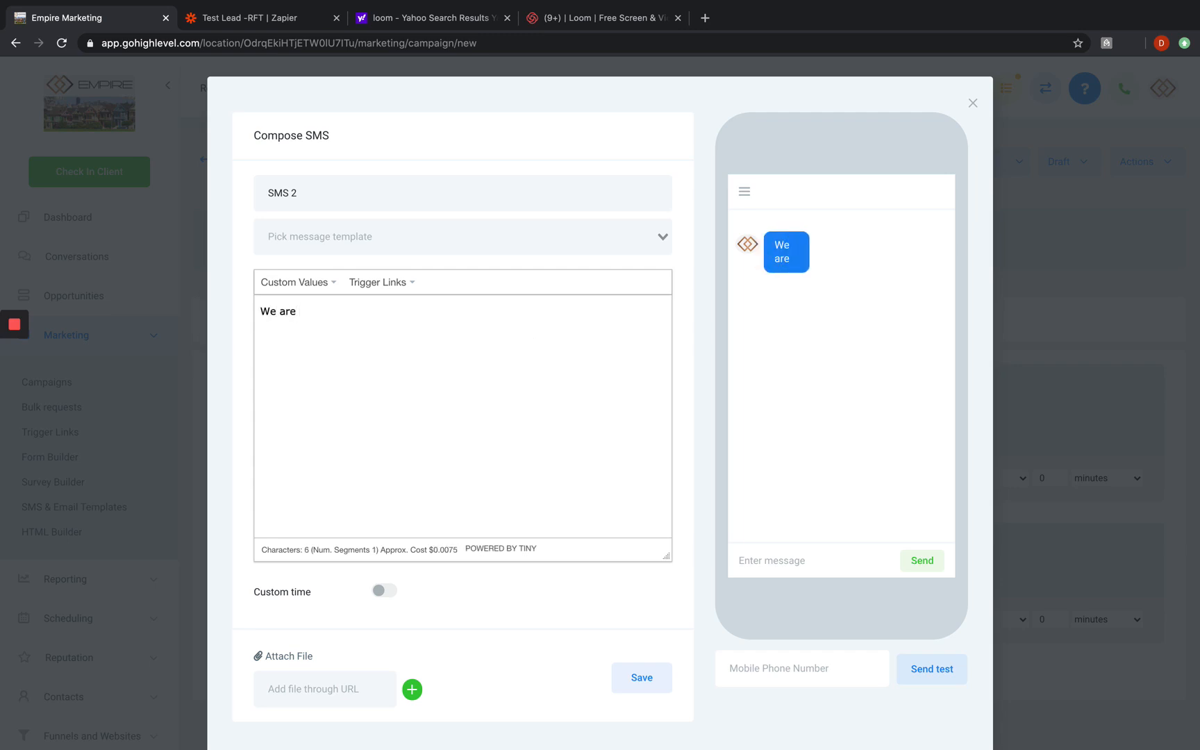
type("very b")
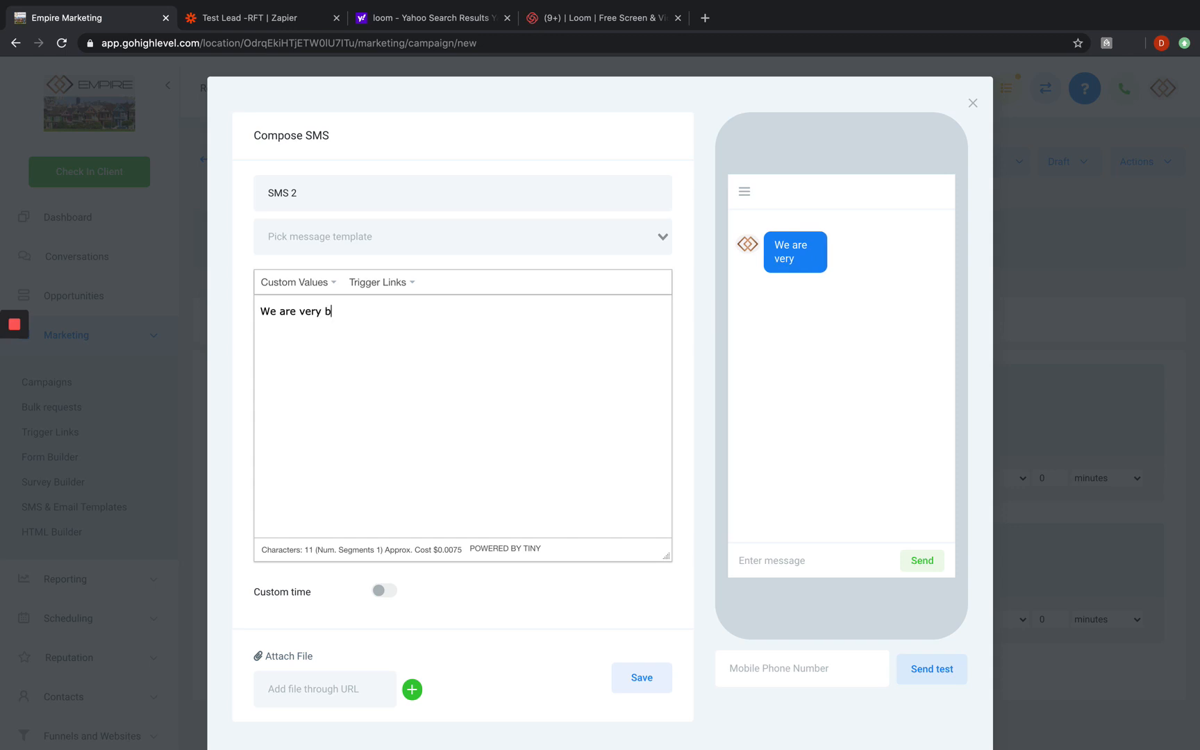
type("usy at pre")
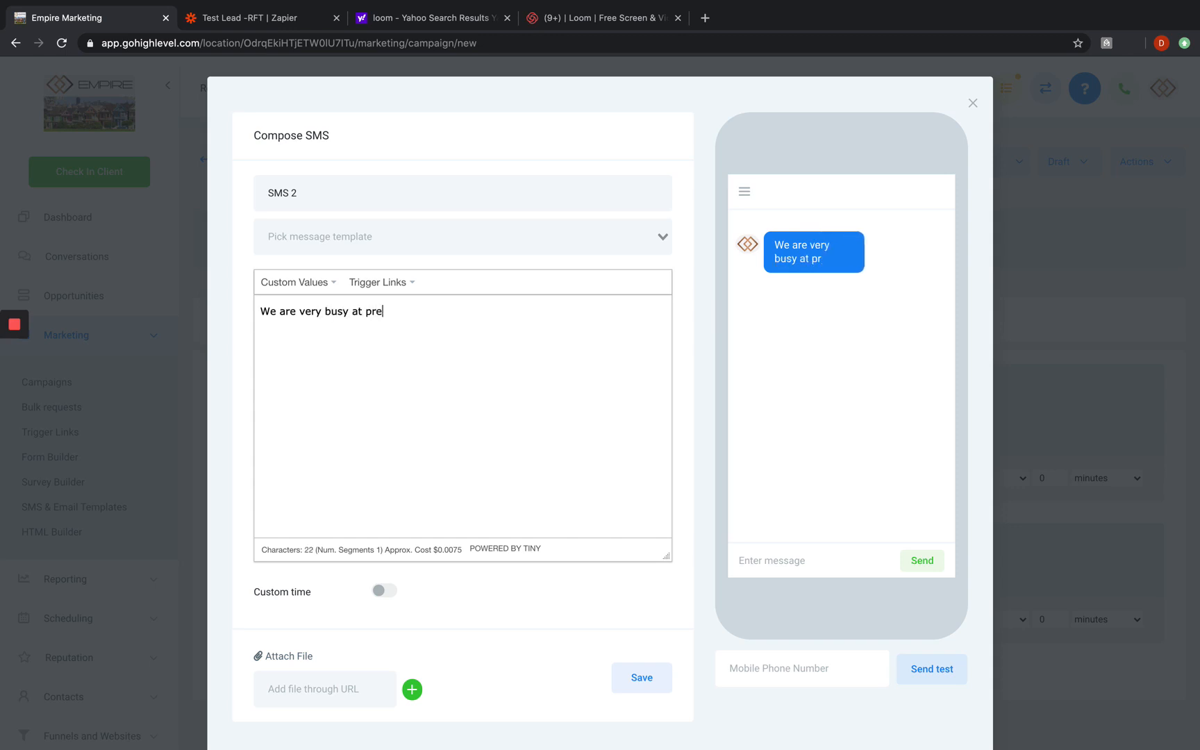
type("sent, if you ")
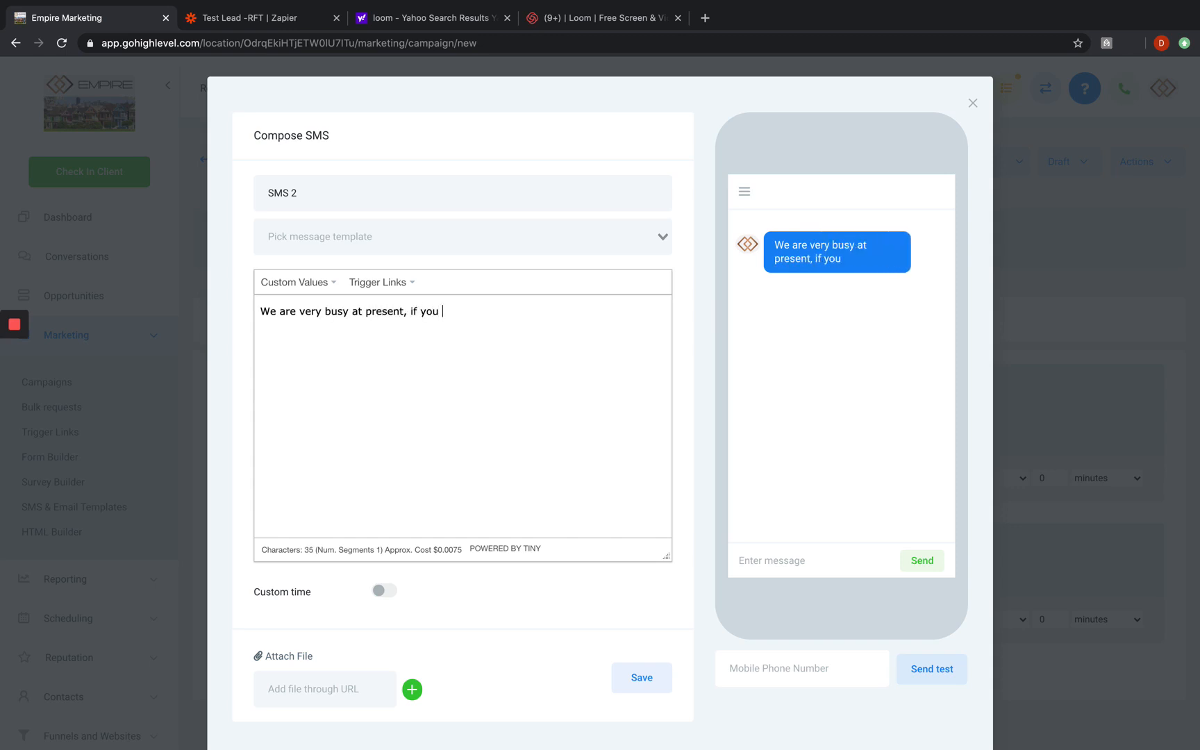
type("really want to")
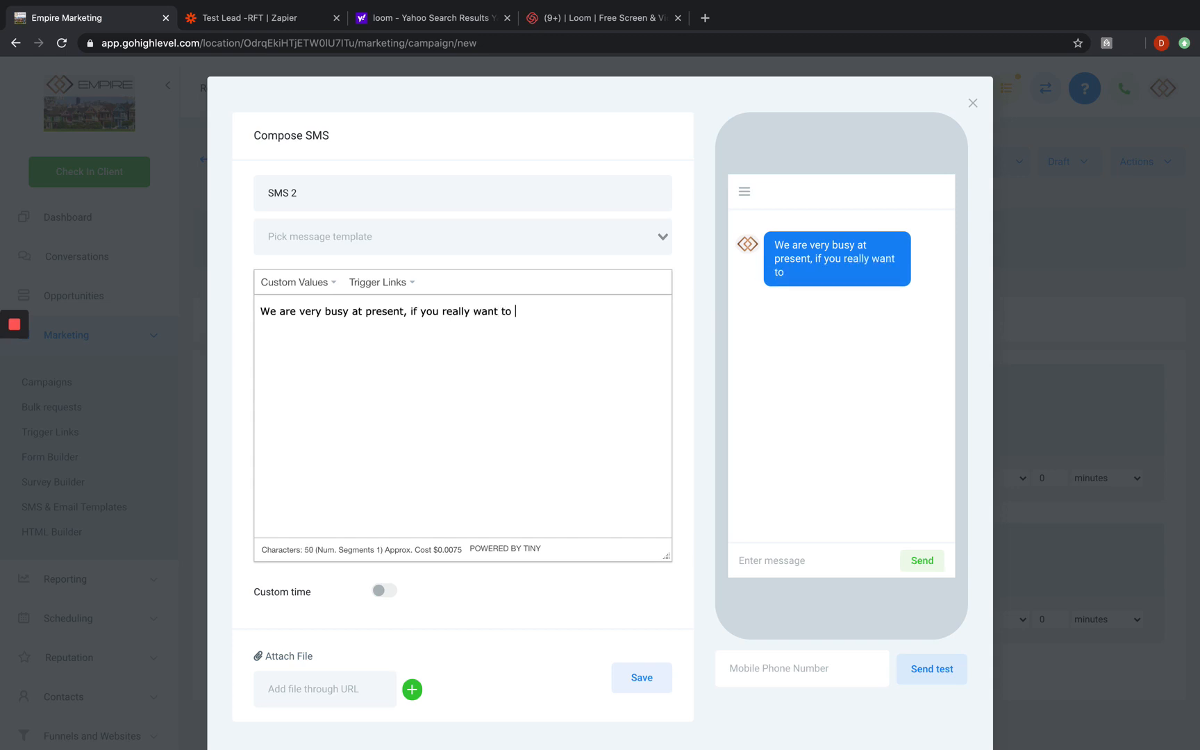
type(" get through to our ")
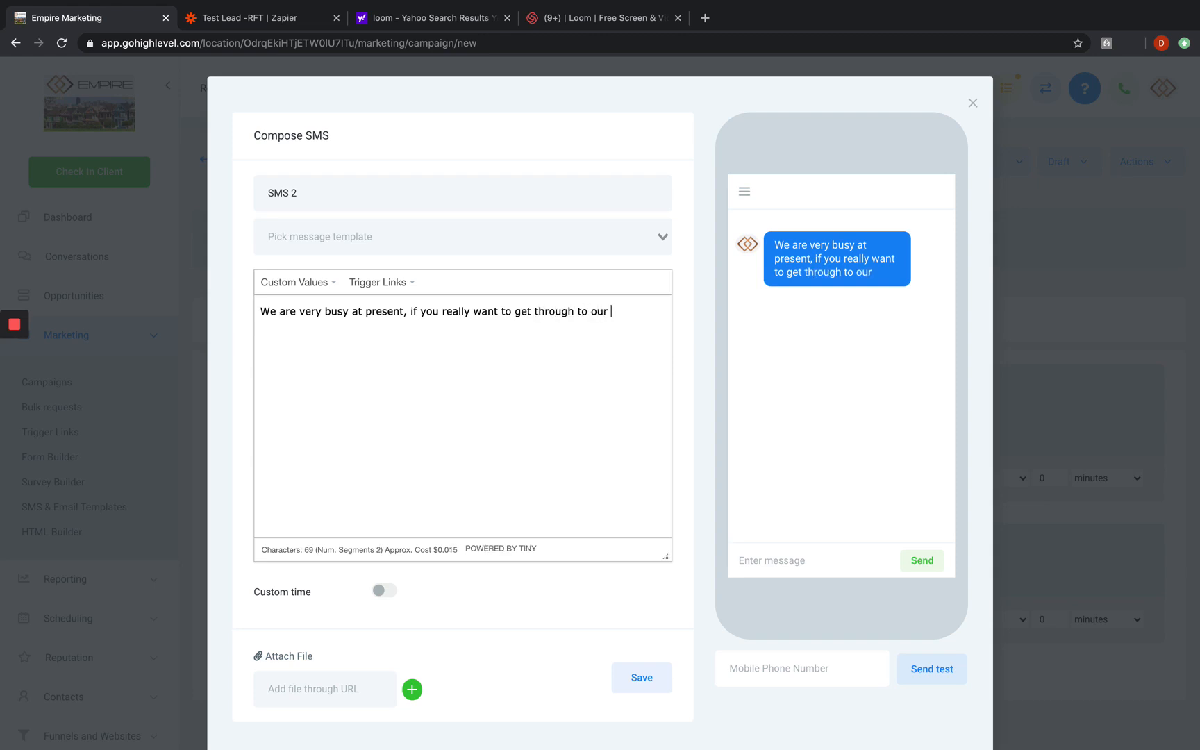
Step: Complete the second SMS with "team and move quickly on your dream home, book a time here: <link>" and save it
type("team and mo")
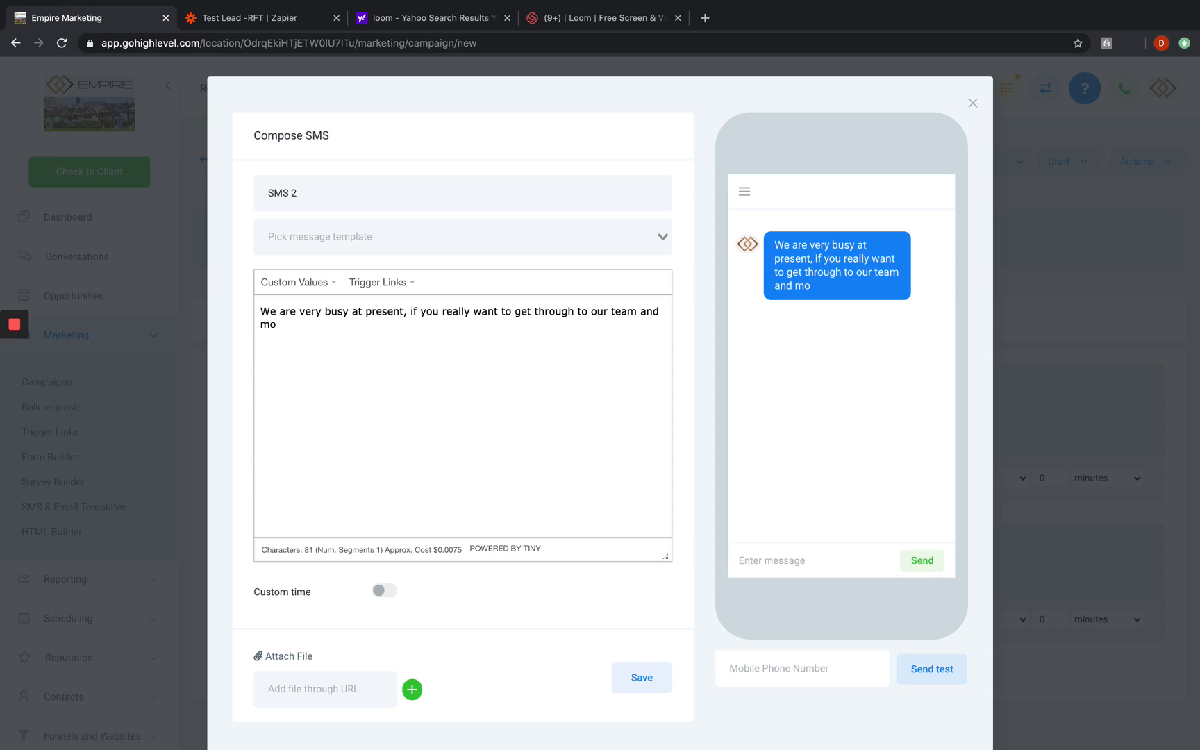
type("ve quickly")
type(" on your dre")
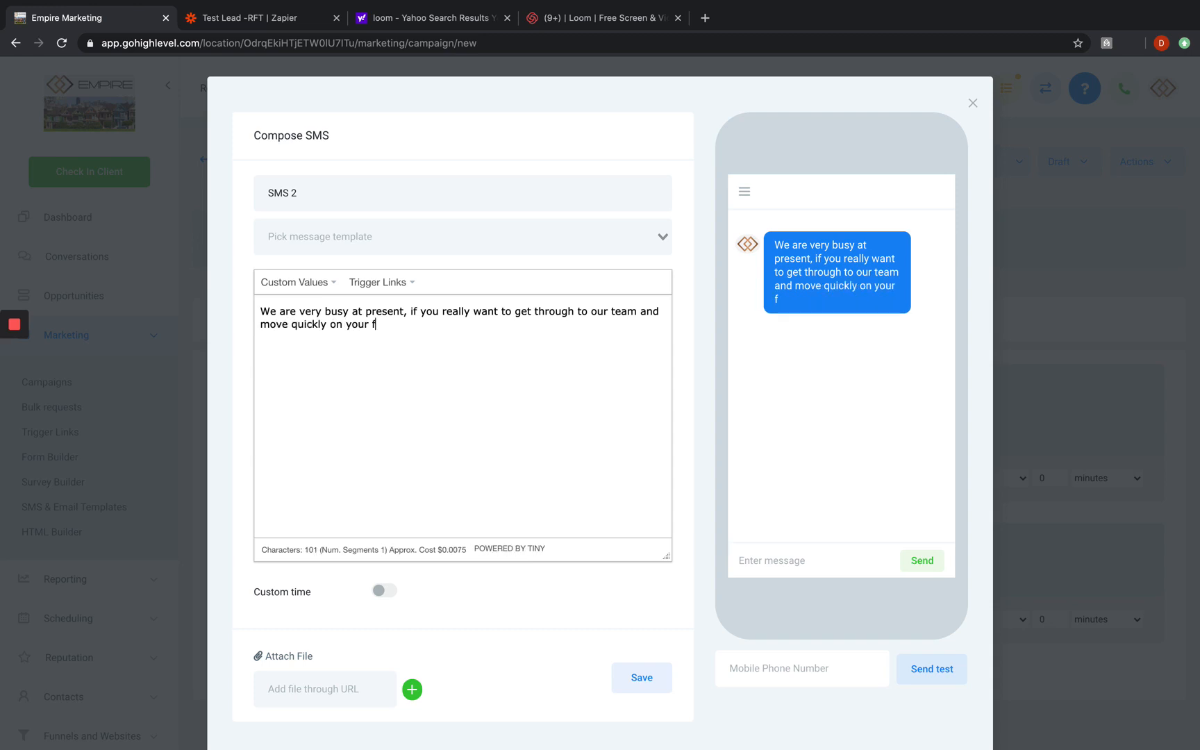
type("am home, ")
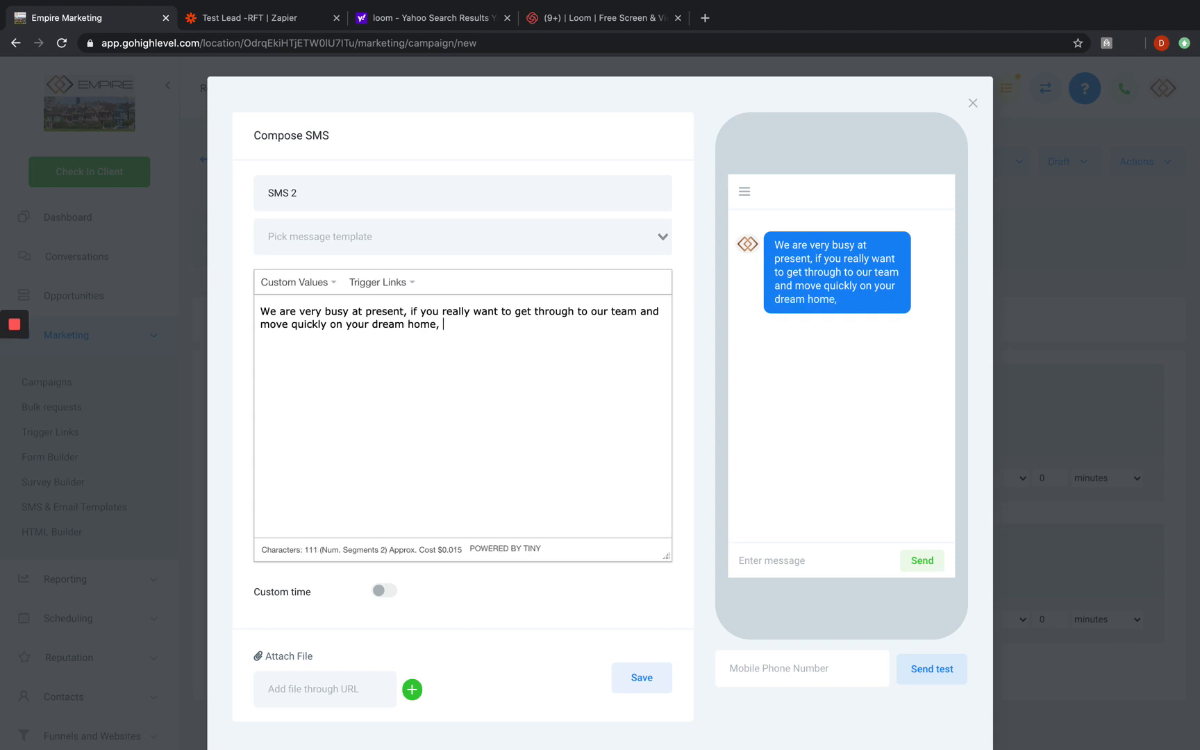
type("book a")
type("time h")
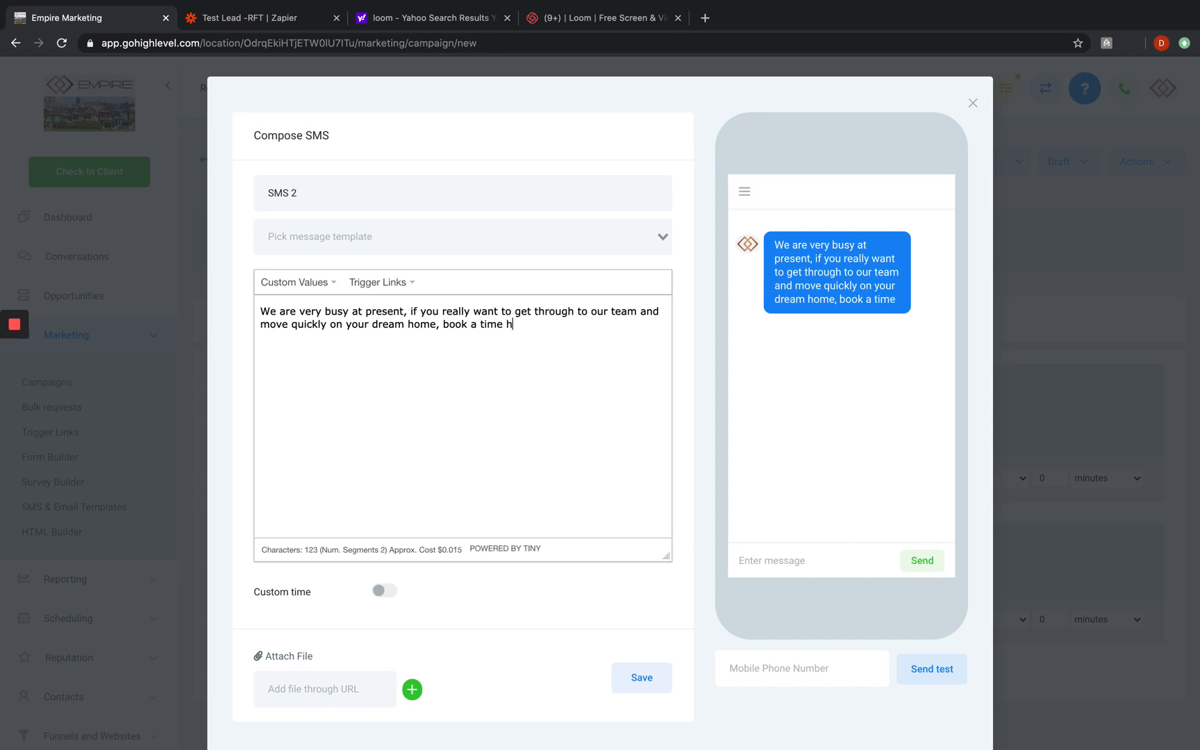
type("ere: <")
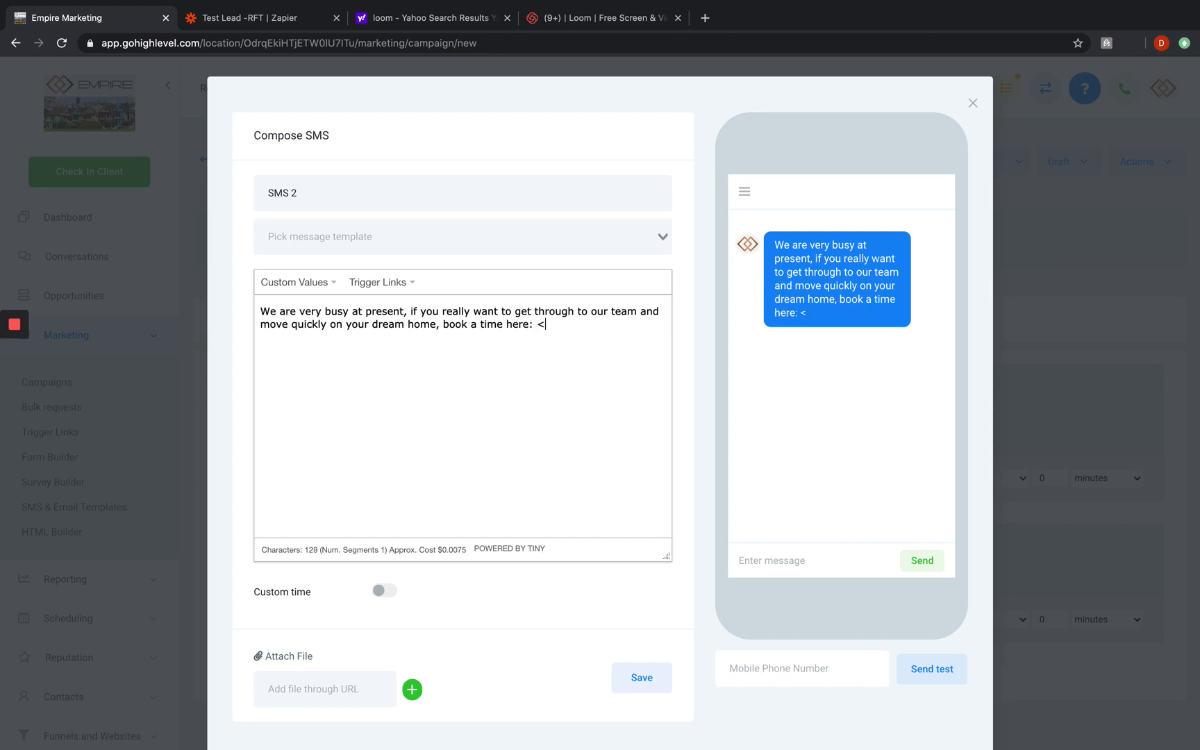
type("link>")
left_click(656, 687)
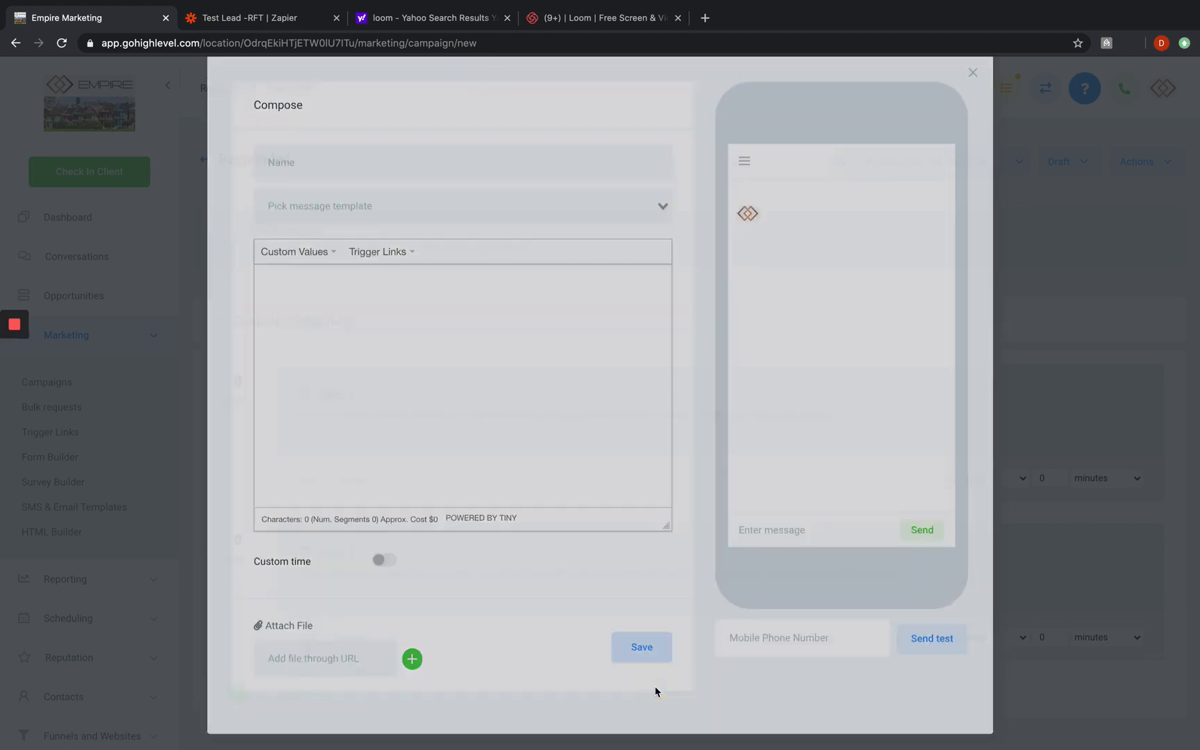
Step: Set the Responded campaign's status to Published and return to the campaign list
scroll(545, 515, "down", 2)
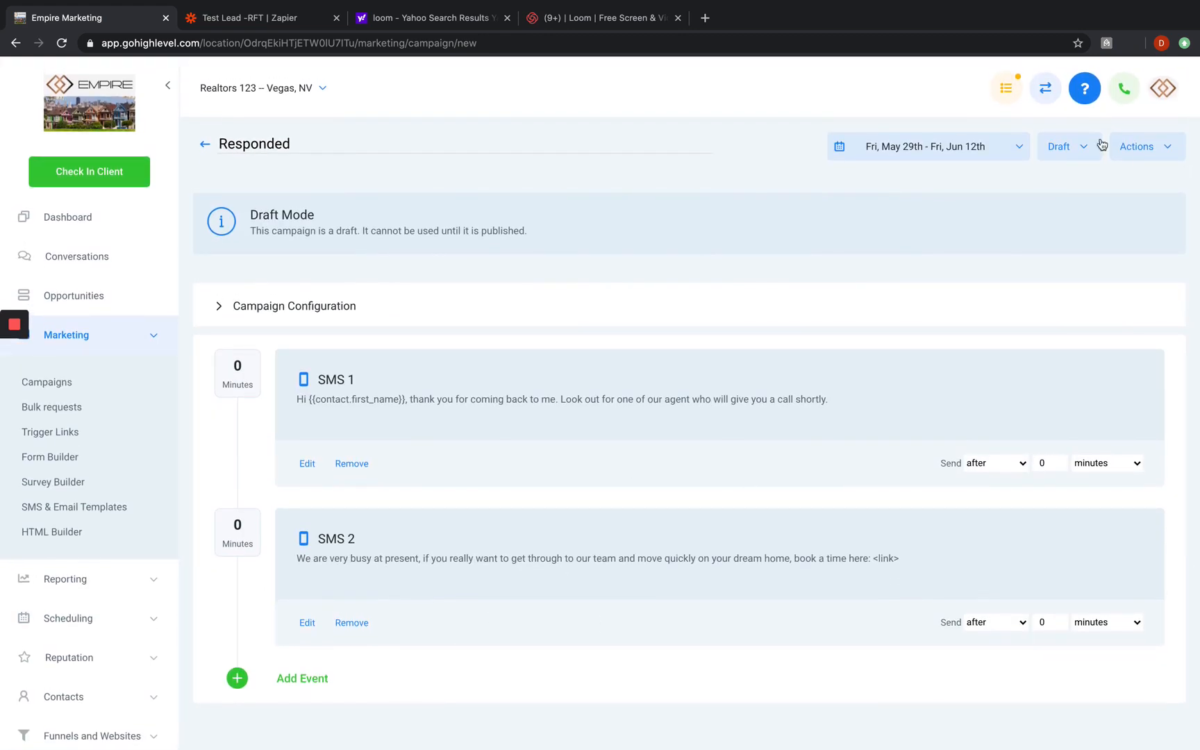
left_click(1067, 150)
left_click(1072, 179)
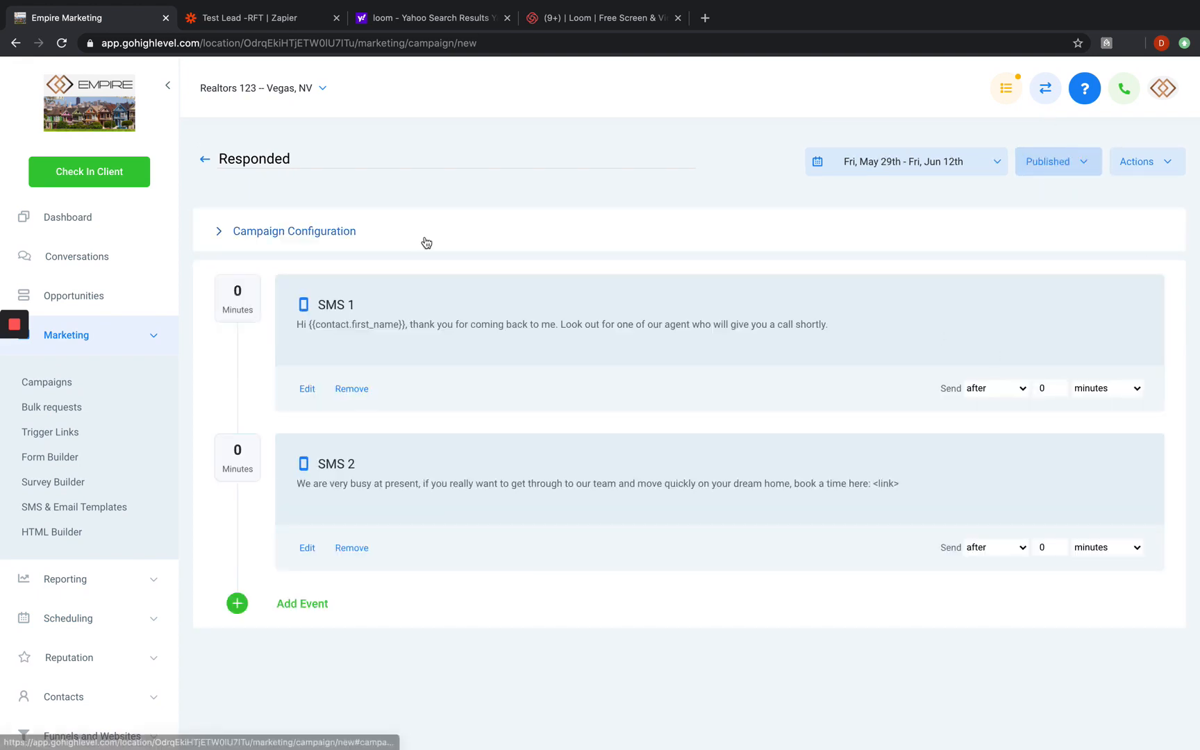
left_click(204, 159)
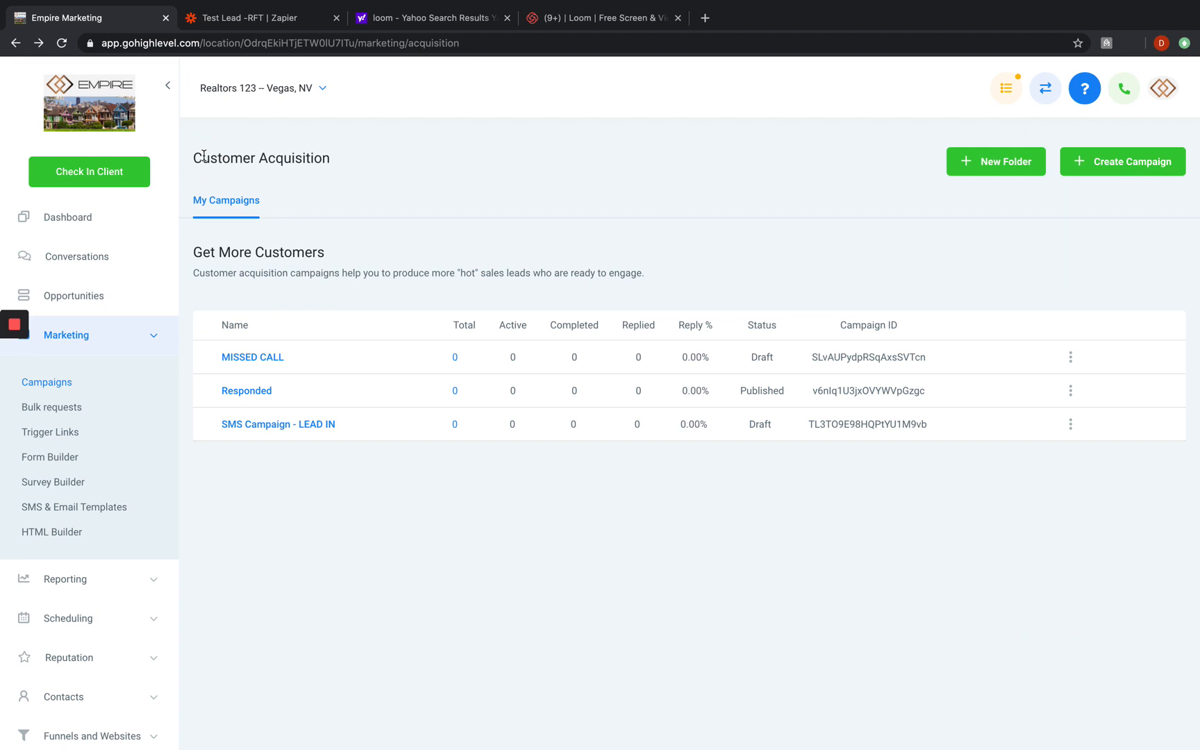